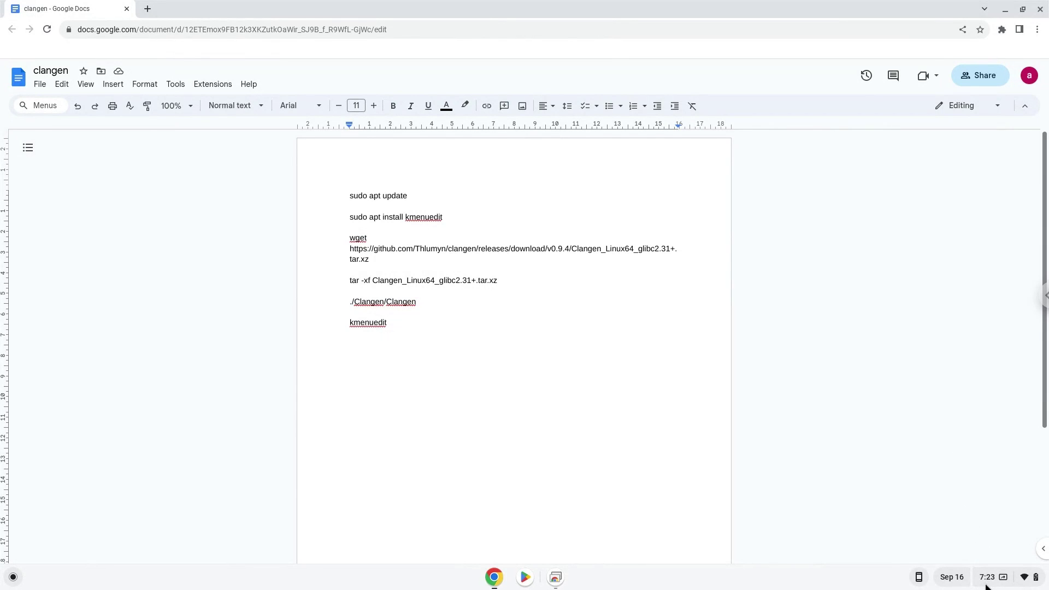
- Open ChromeOS Settings from quick settings and go to Advanced > Developers
click(987, 585)
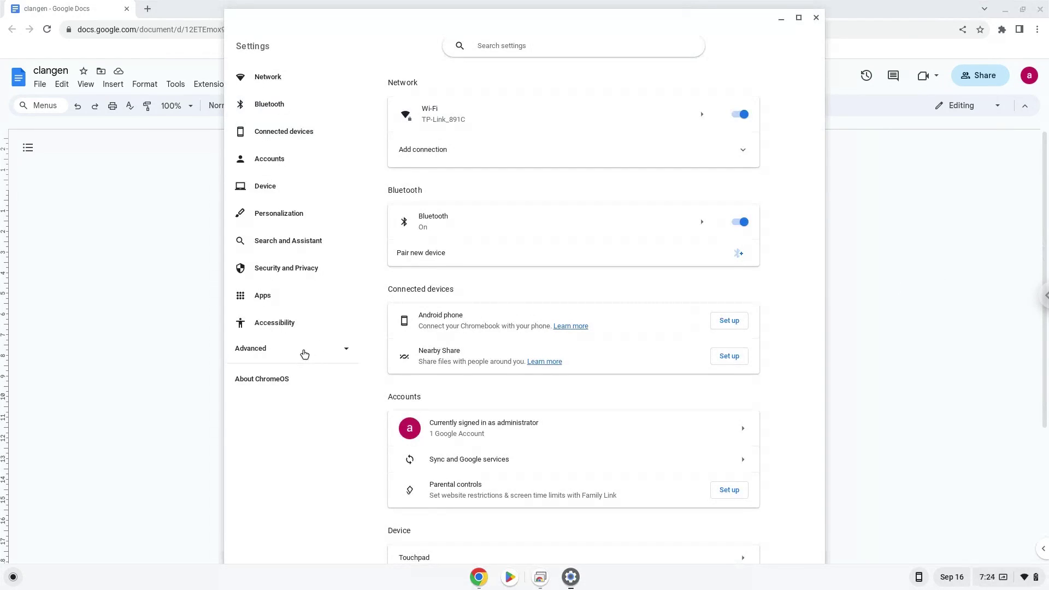
click(304, 355)
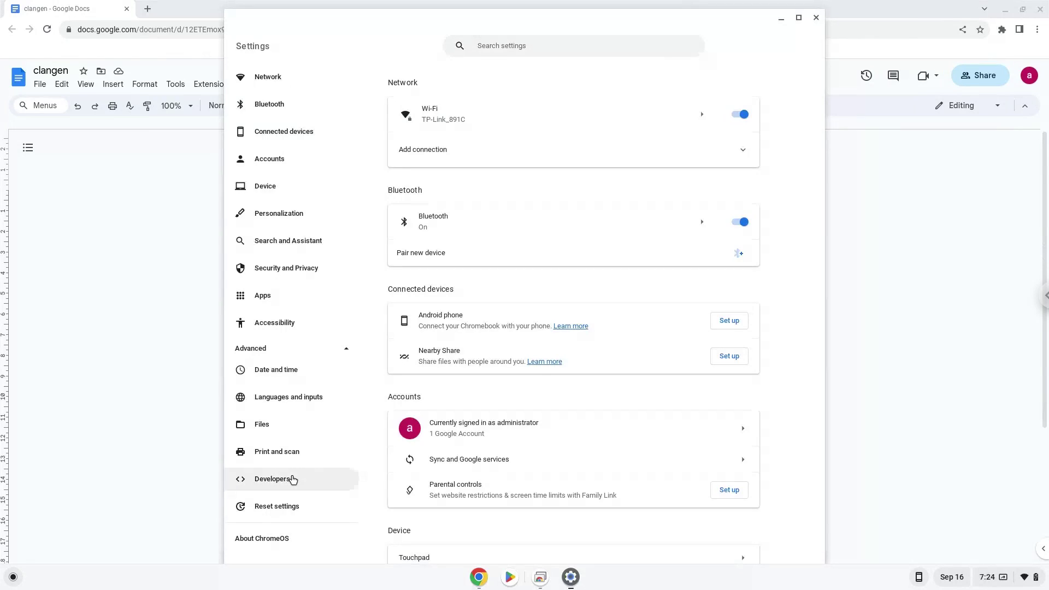
click(293, 480)
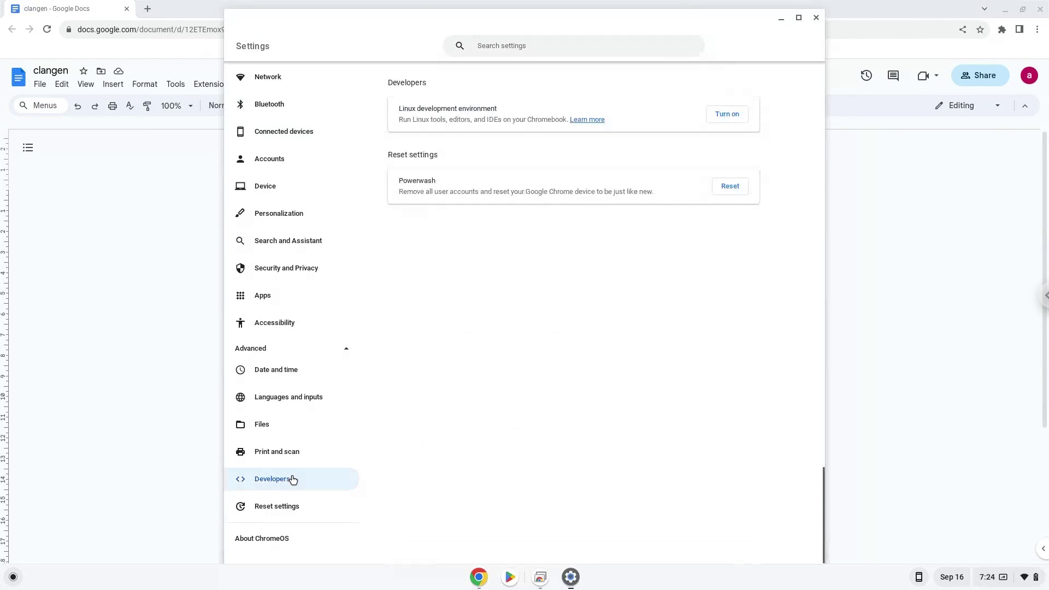
- Turn on the Linux development environment and install it with the recommended 10.0 GB disk size
click(727, 116)
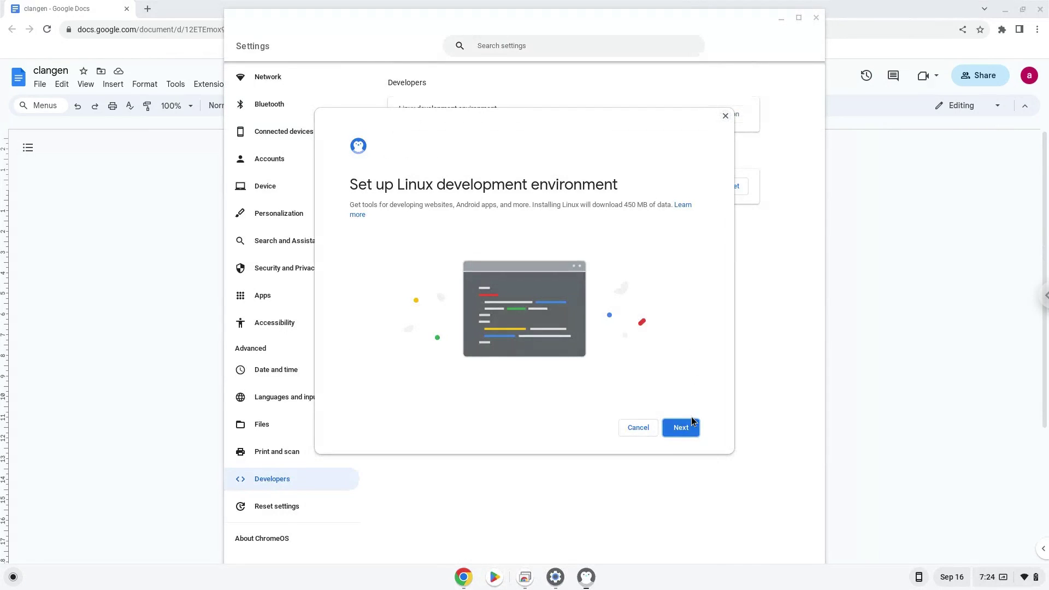
click(690, 427)
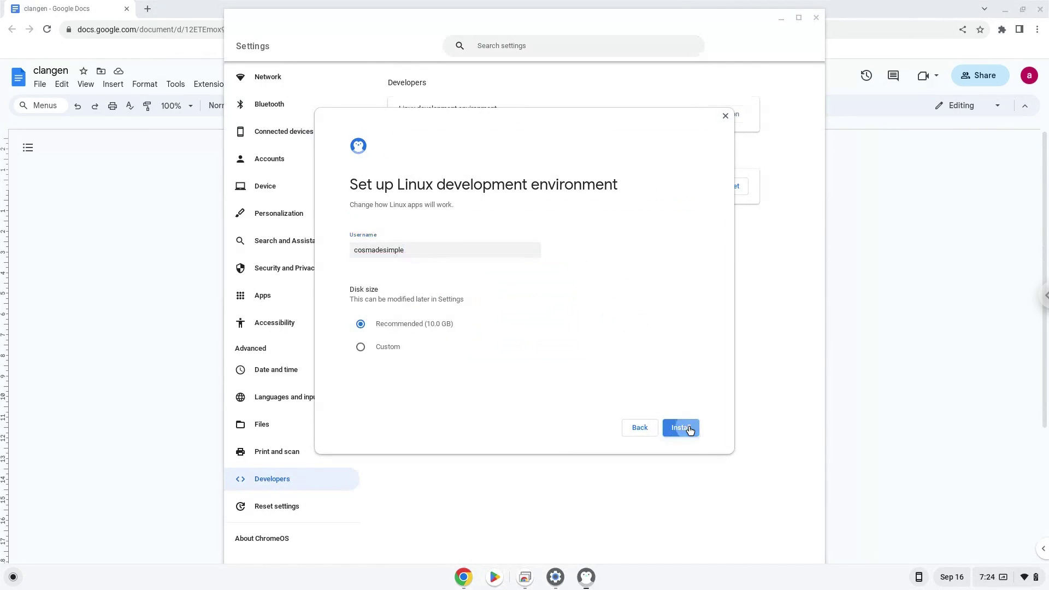
click(690, 429)
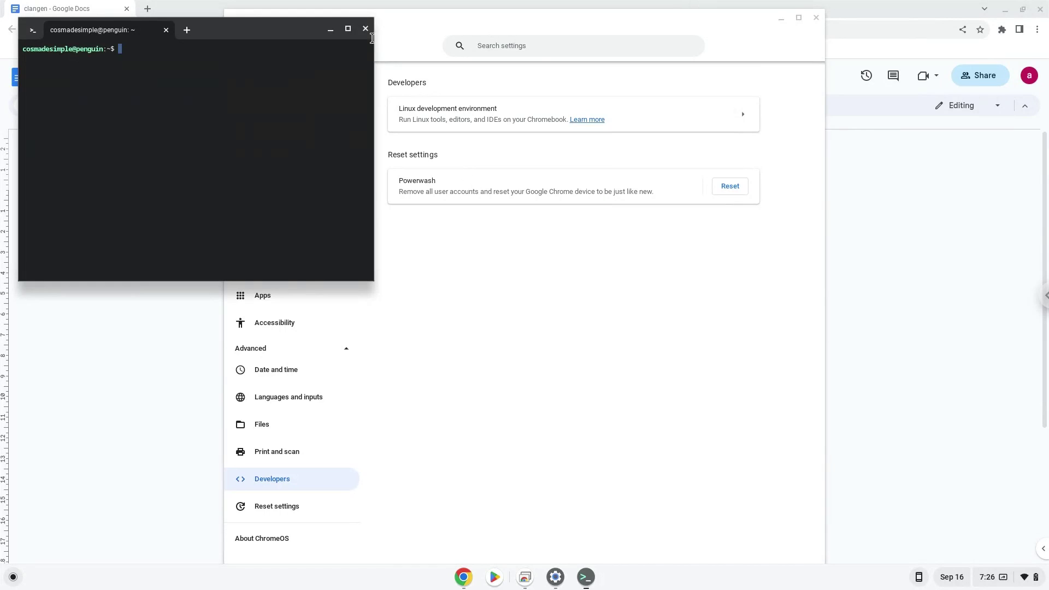
- Close the terminal and Settings, copy the sudo apt update line, and launch the Terminal app
click(365, 30)
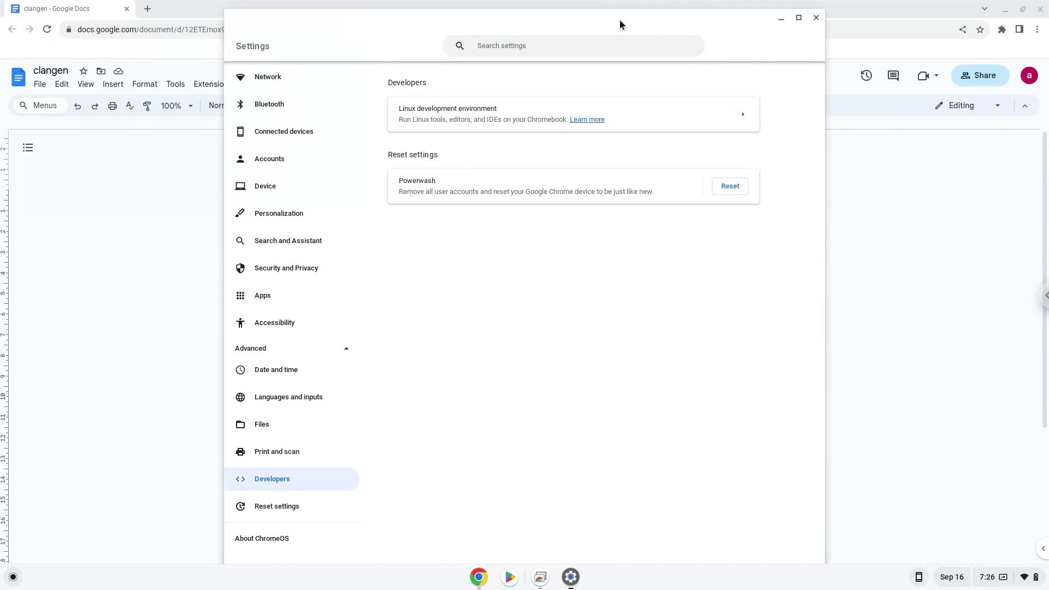
click(816, 18)
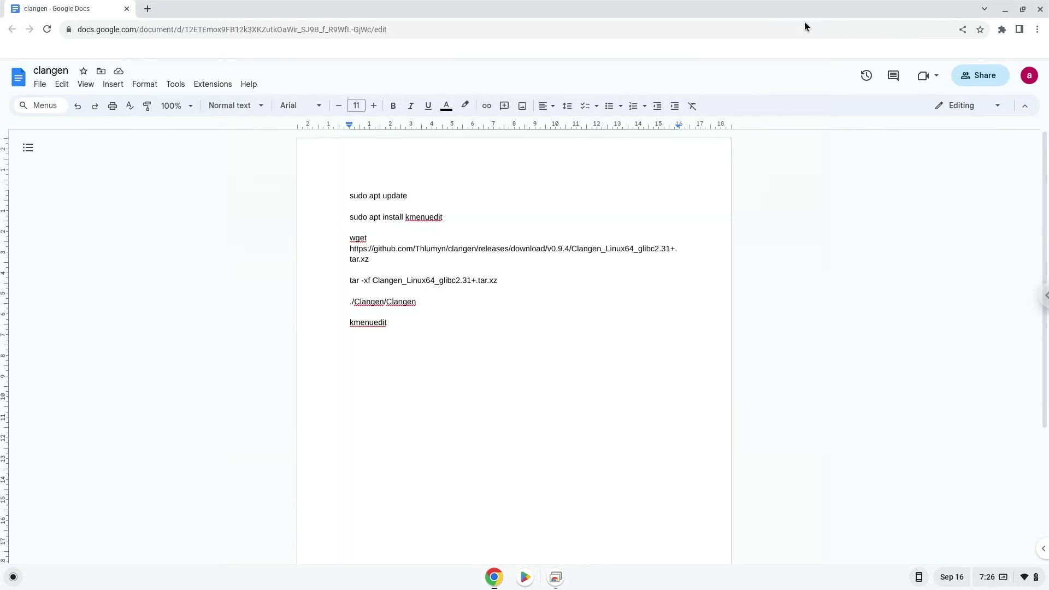
triple_click(374, 197)
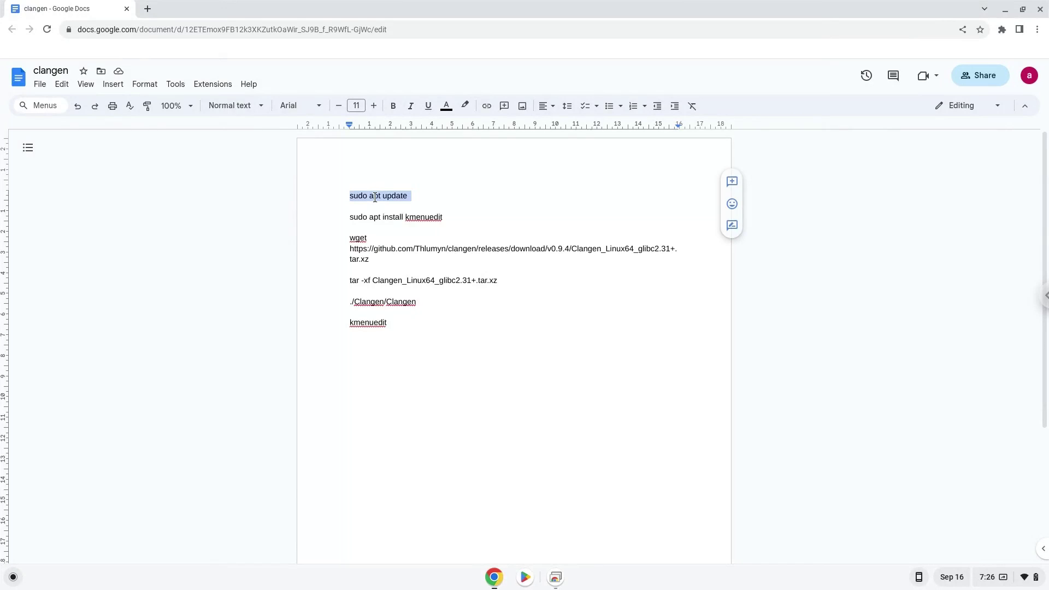
right_click(376, 199)
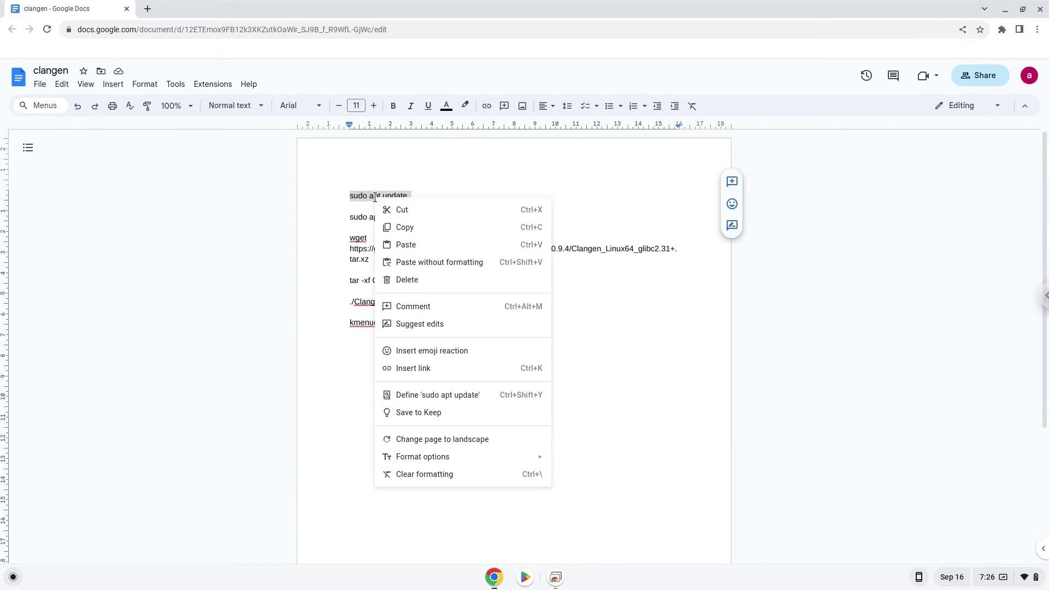
click(404, 228)
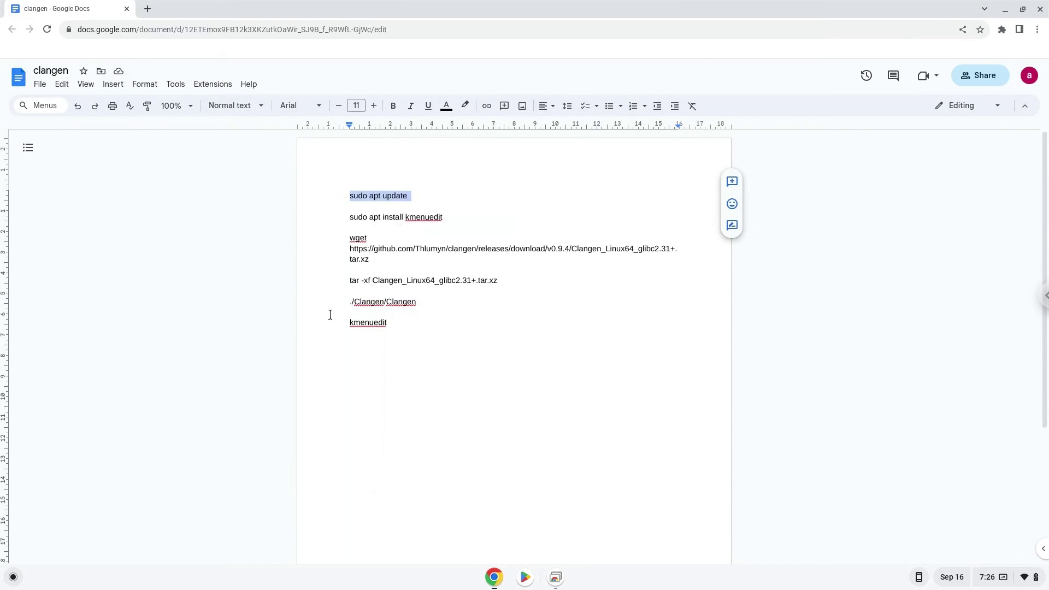
click(15, 577)
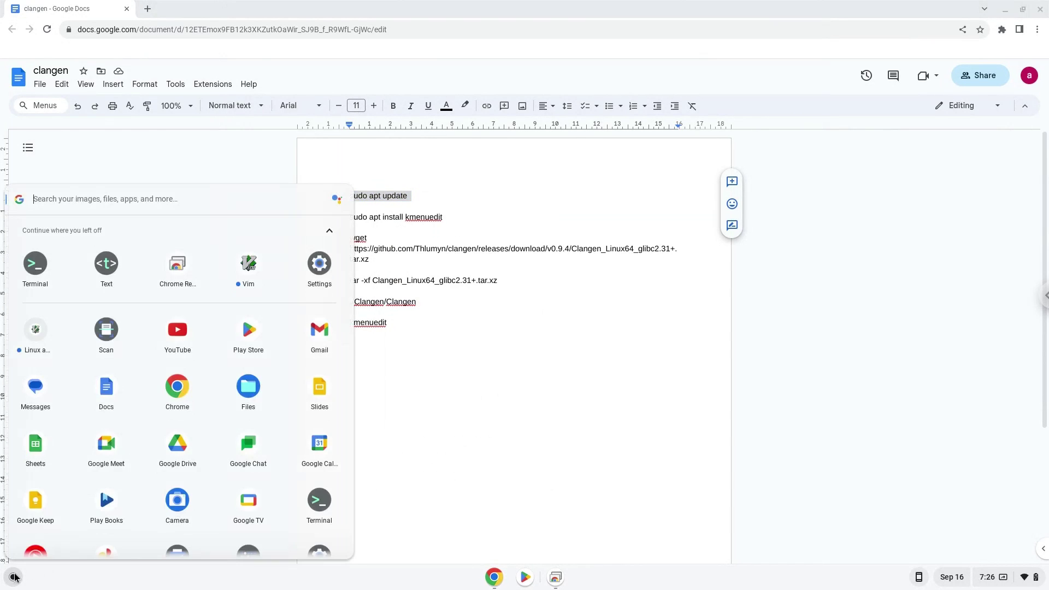
click(35, 264)
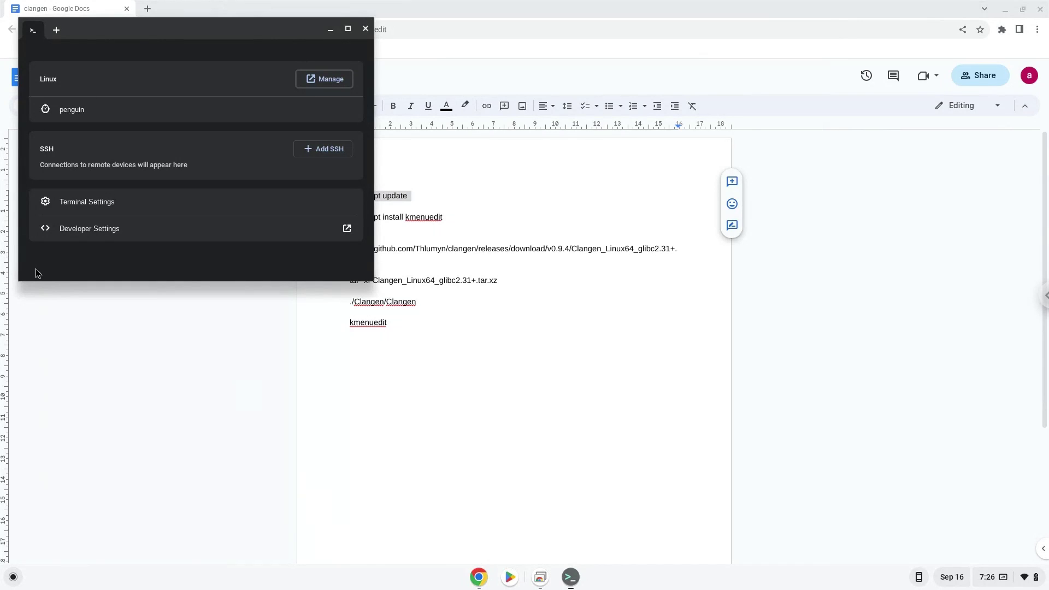
- Maximize the Terminal window to fill the whole screen
double_click(152, 28)
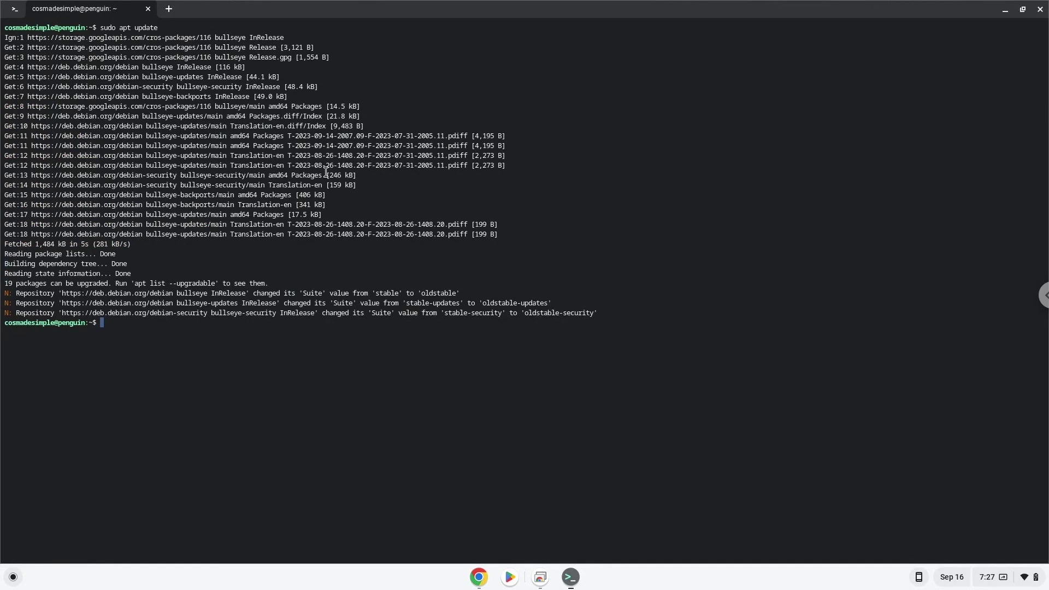
- Copy the sudo apt install kmenuedit line from the notes, run it in Terminal, and confirm
click(479, 578)
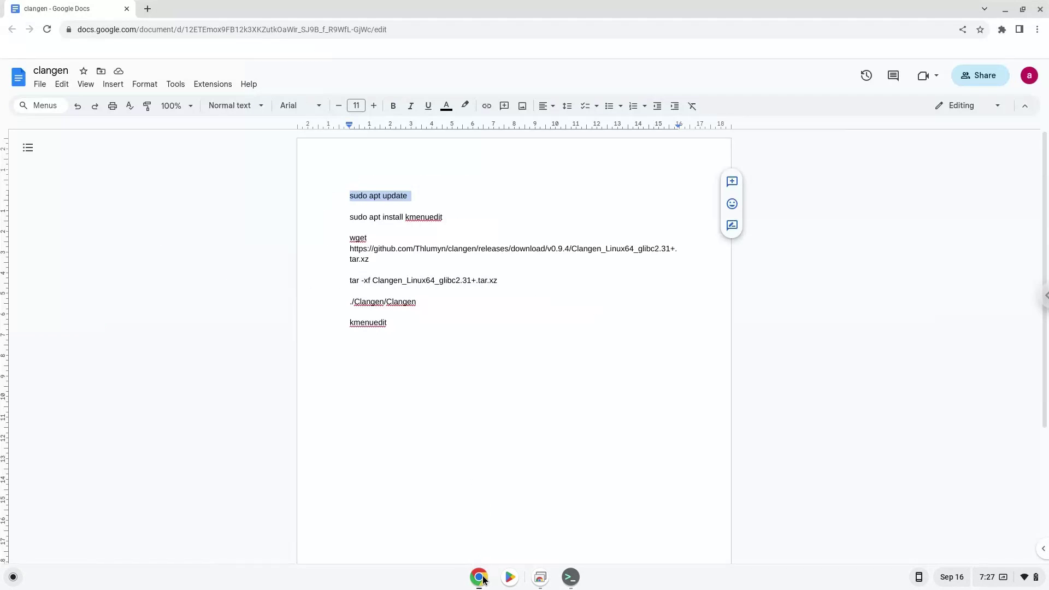
triple_click(401, 219)
right_click(401, 219)
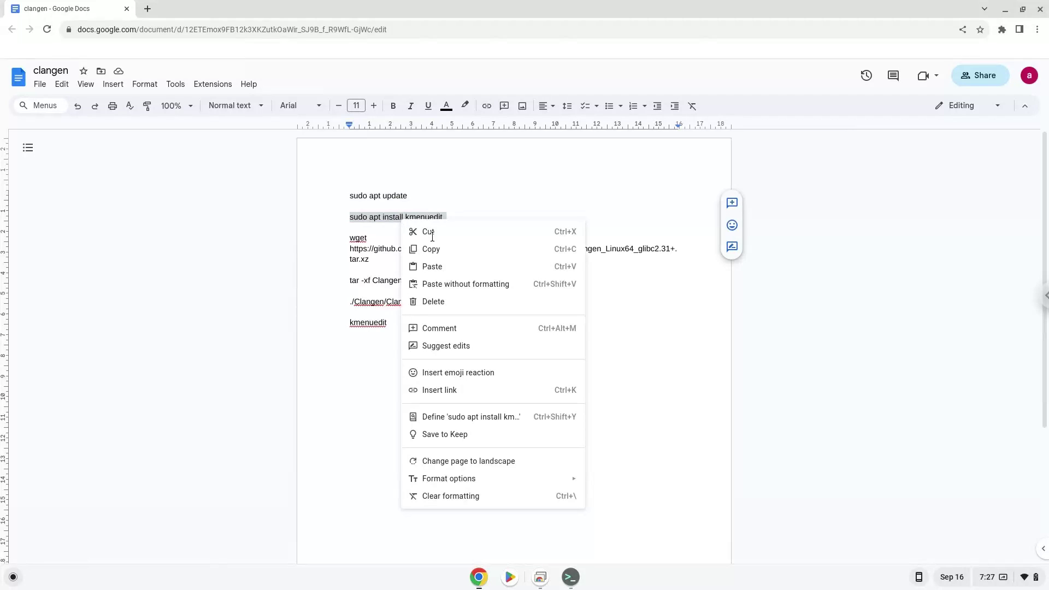
click(437, 248)
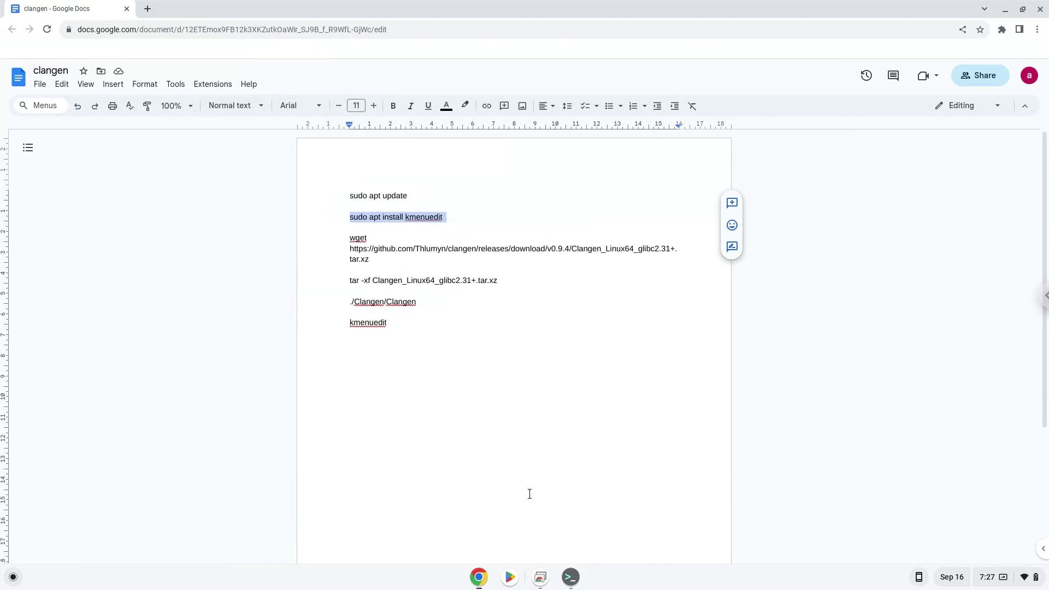
click(570, 577)
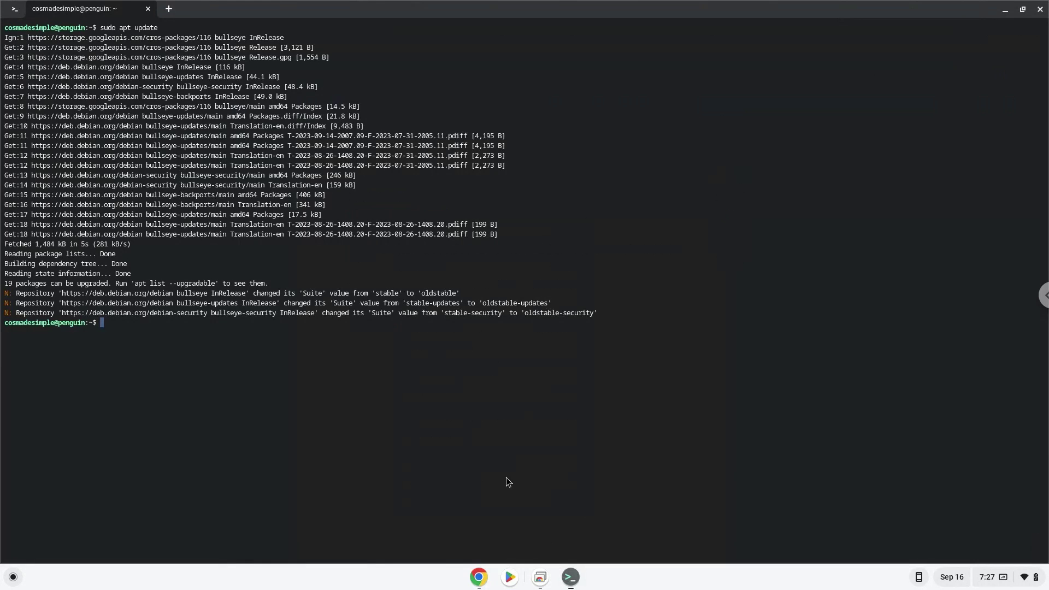
key(ctrl+shift+v)
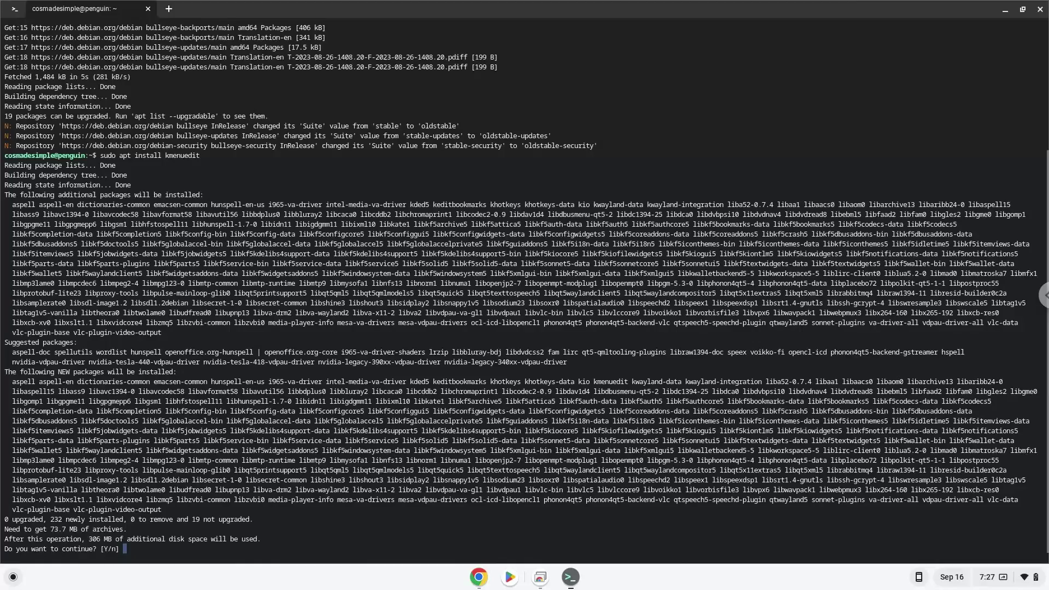
key(Return)
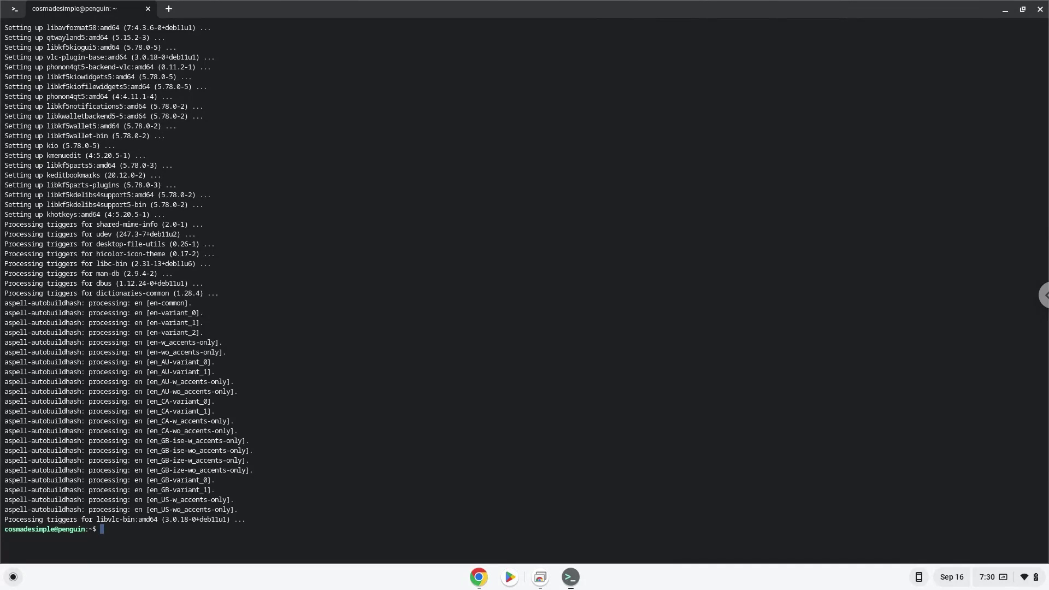
- Copy the wget line from the notes and run it to download Clangen_Linux64_glibc2.31+.tar.xz
click(479, 578)
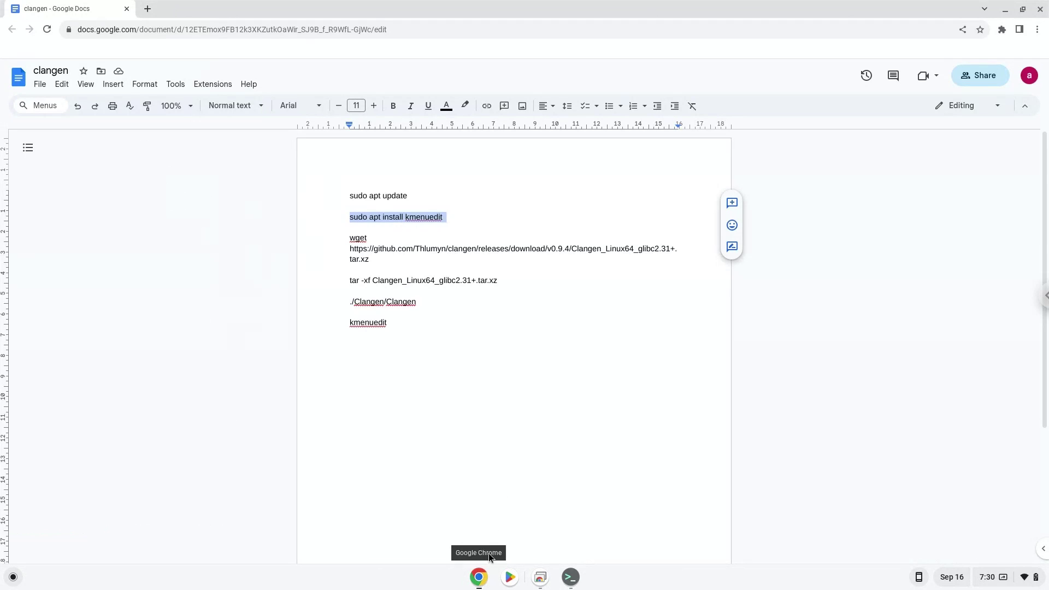
triple_click(489, 247)
right_click(490, 247)
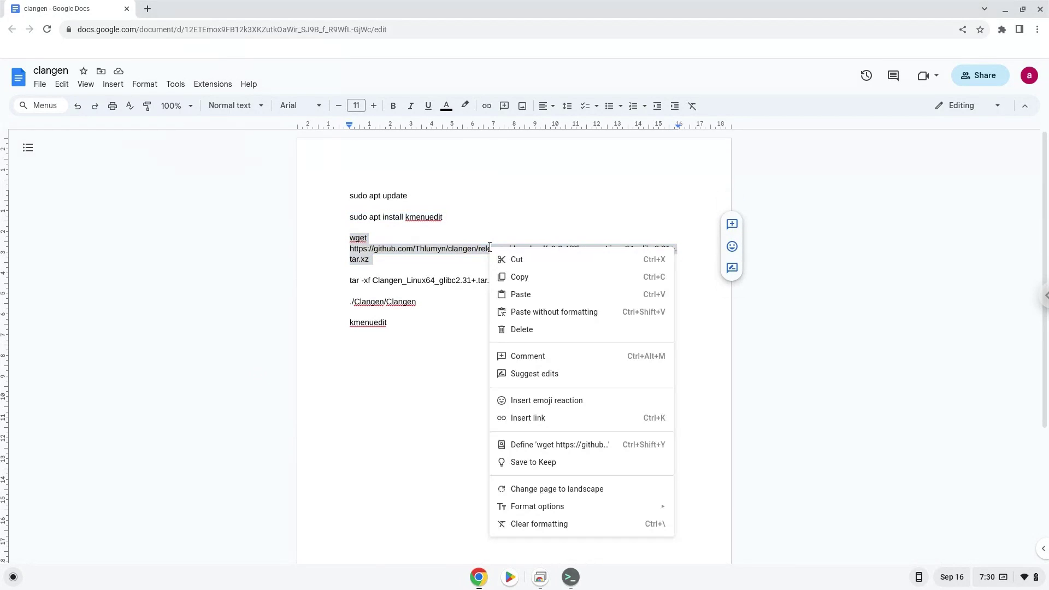
click(518, 278)
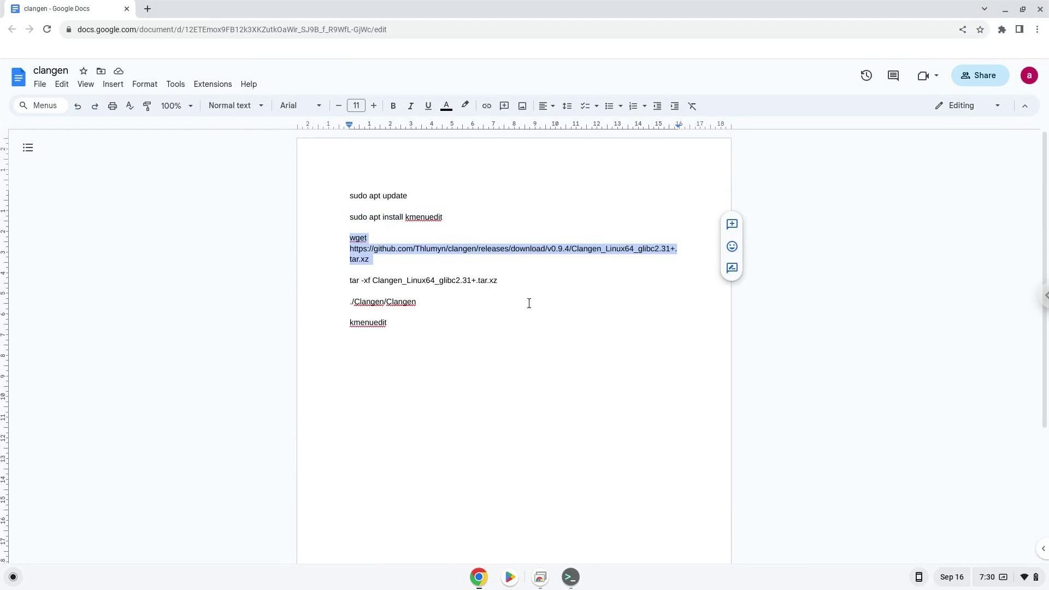
click(567, 579)
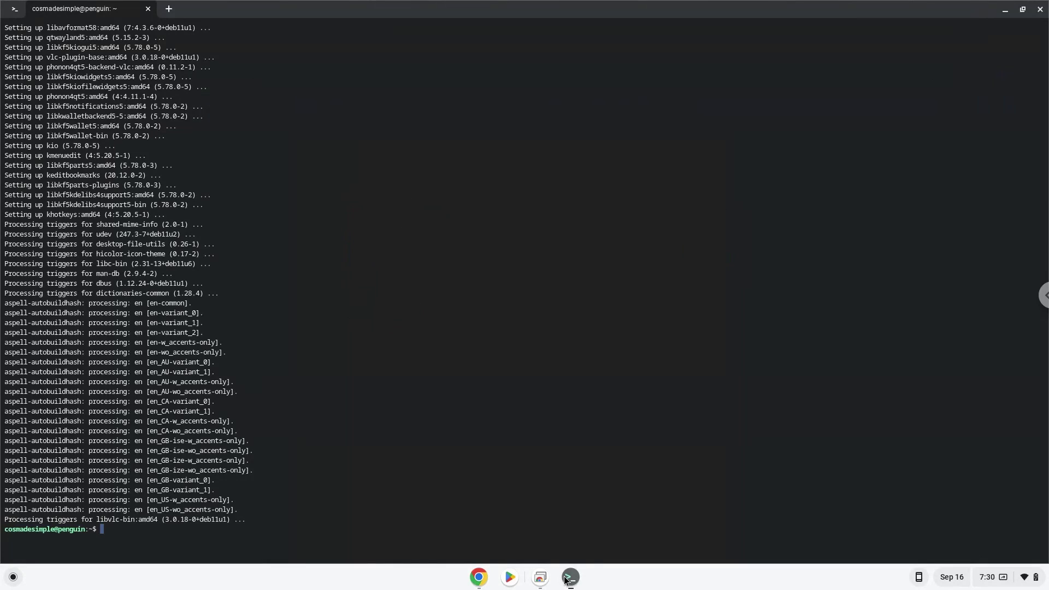
key(ctrl+shift+v)
key(Return)
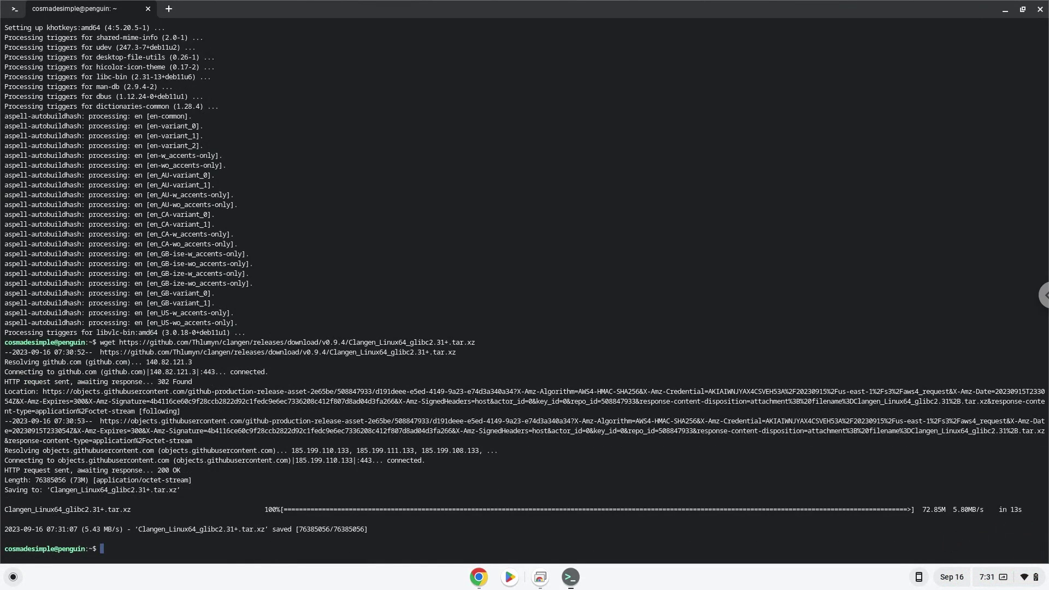
- Copy tar -xf Clangen_Linux64_glibc2.31+.tar.xz from the notes and run it in Terminal
click(479, 577)
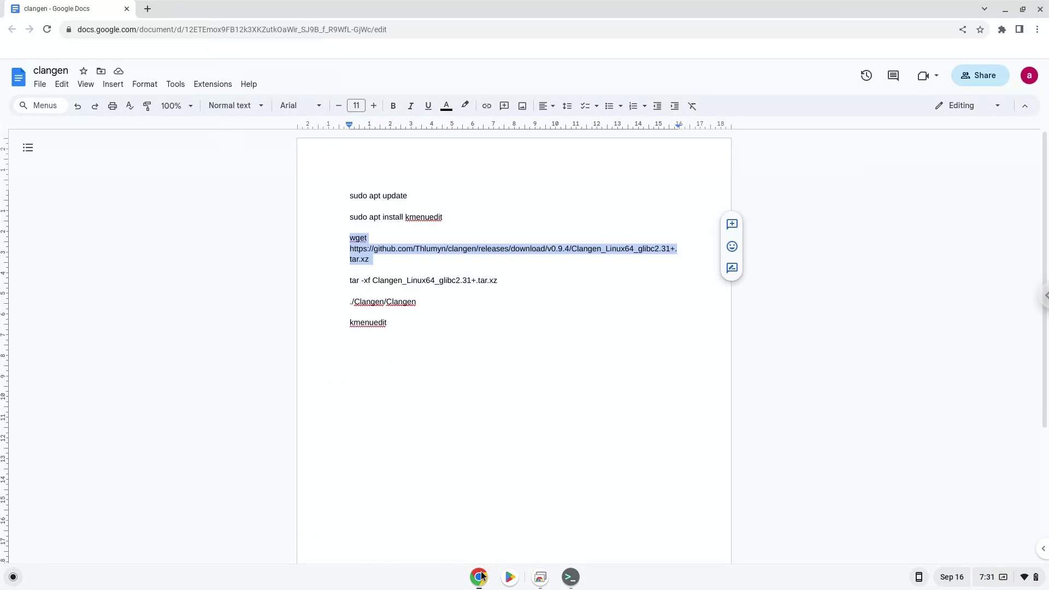
triple_click(437, 283)
right_click(437, 282)
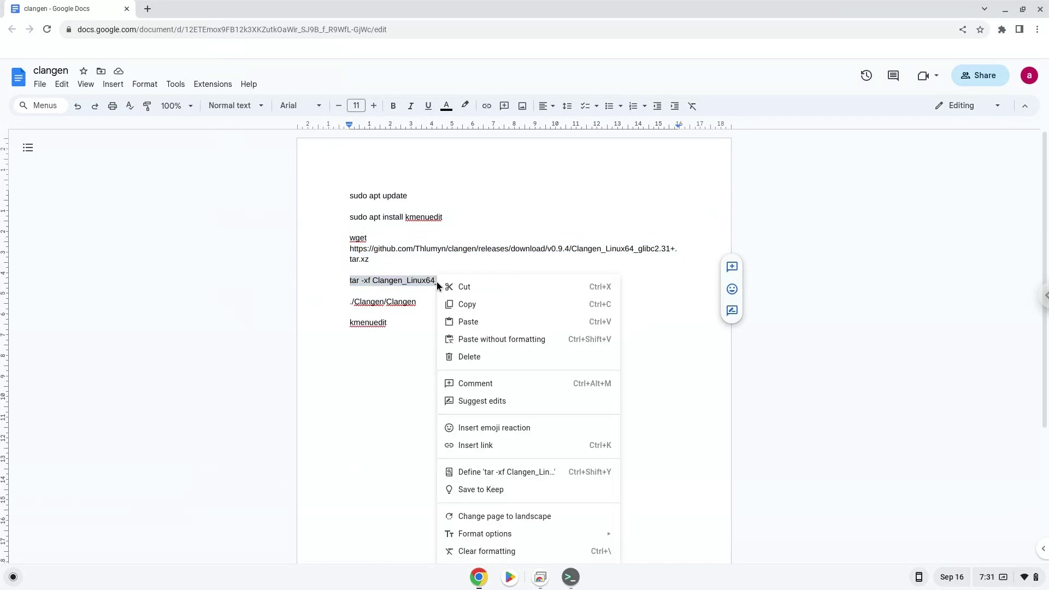
click(466, 305)
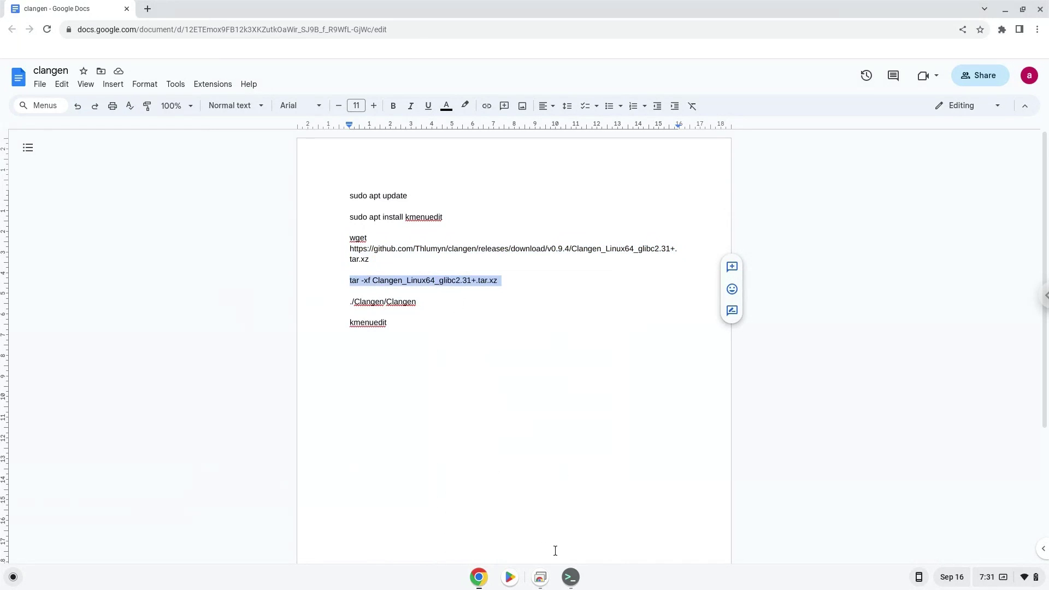
click(571, 579)
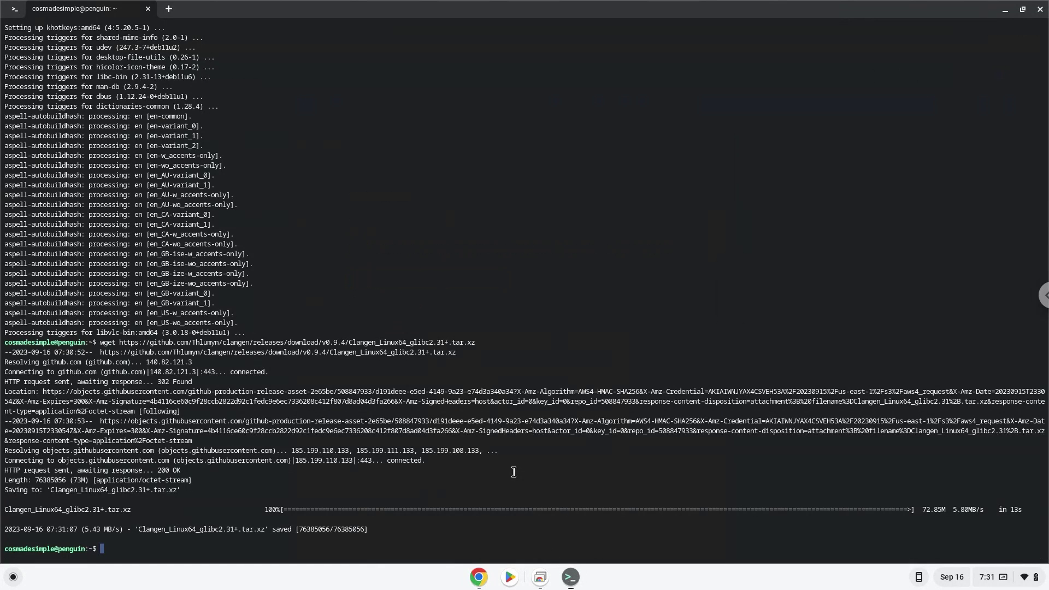
key(ctrl+shift+v)
key(Return)
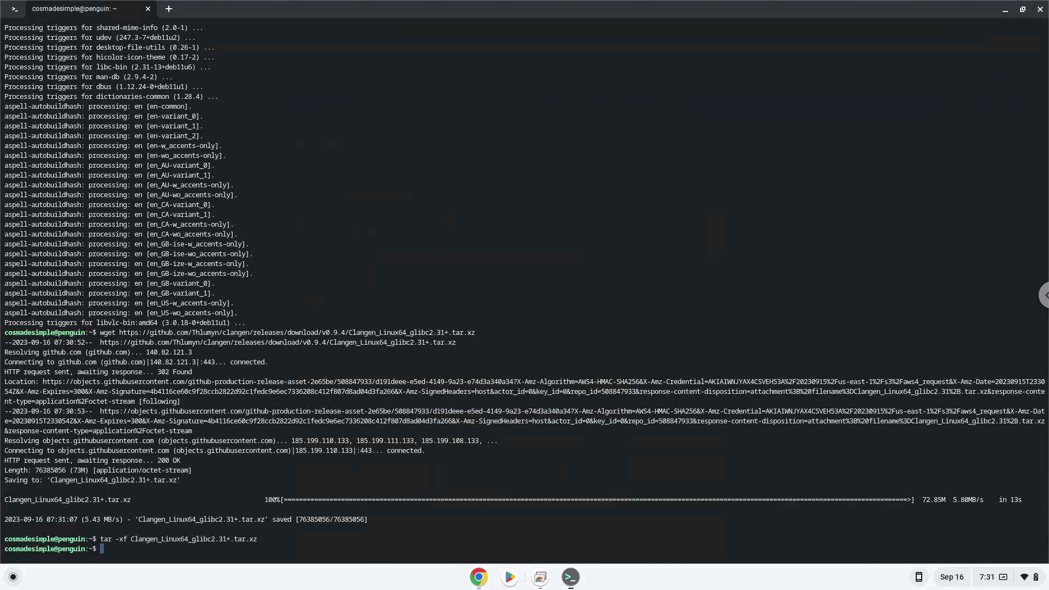
- Copy ./Clangen/Clangen from the notes and run it in Terminal to launch the game
click(478, 578)
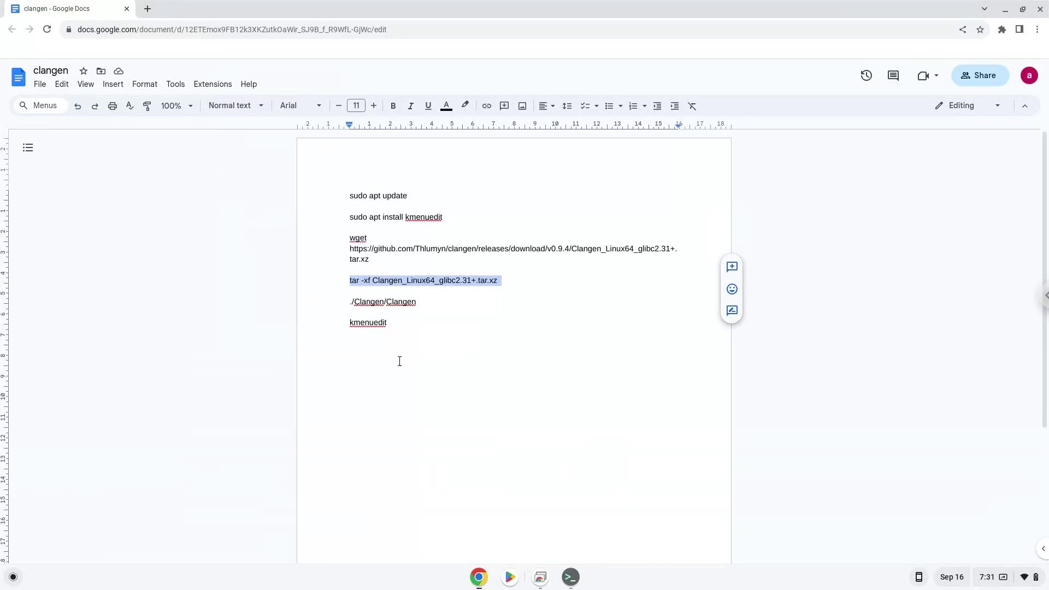
triple_click(389, 302)
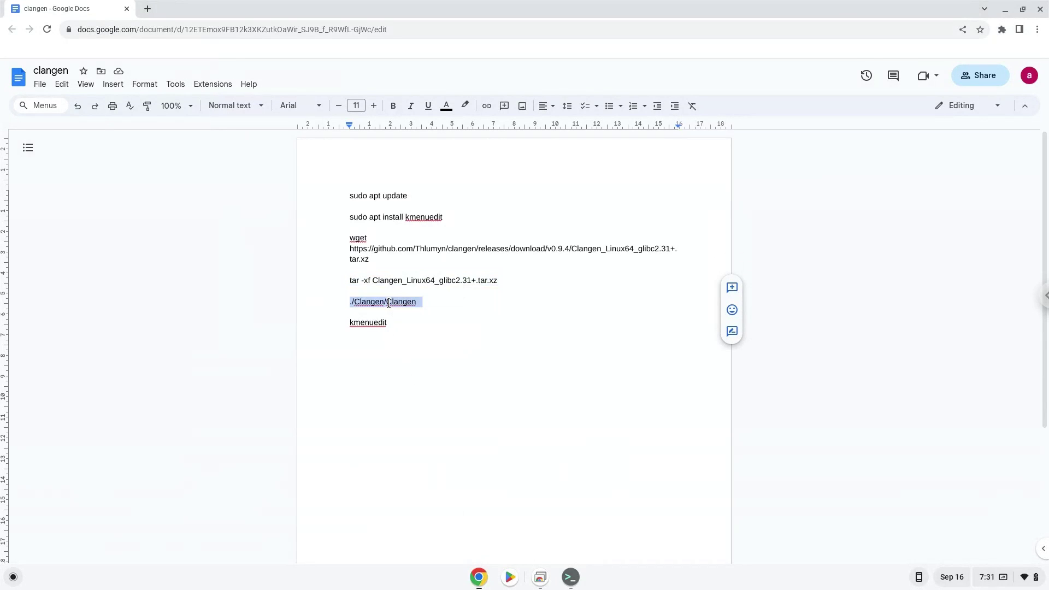
right_click(389, 303)
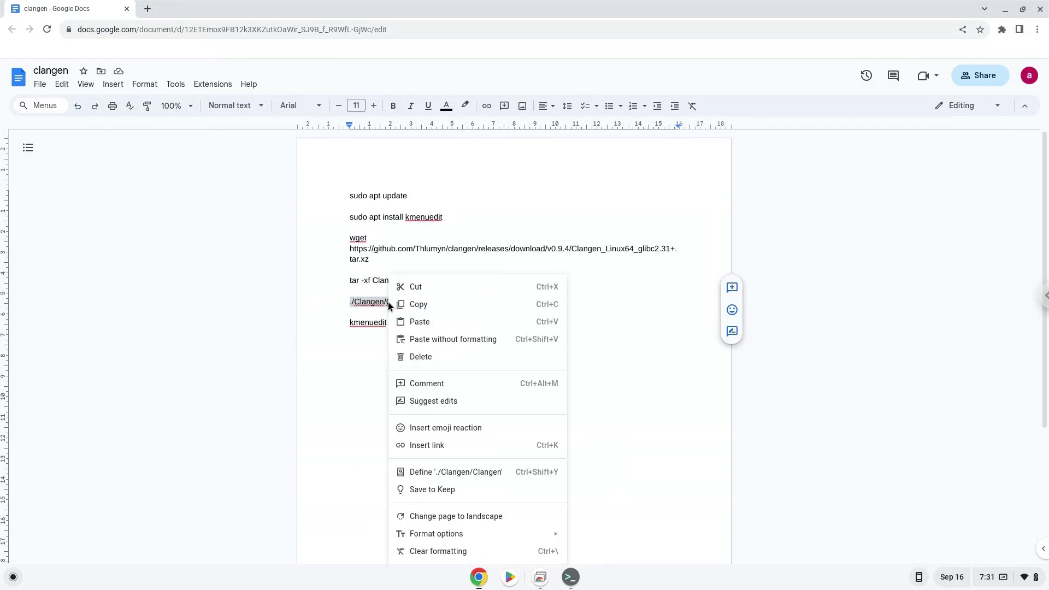
click(417, 303)
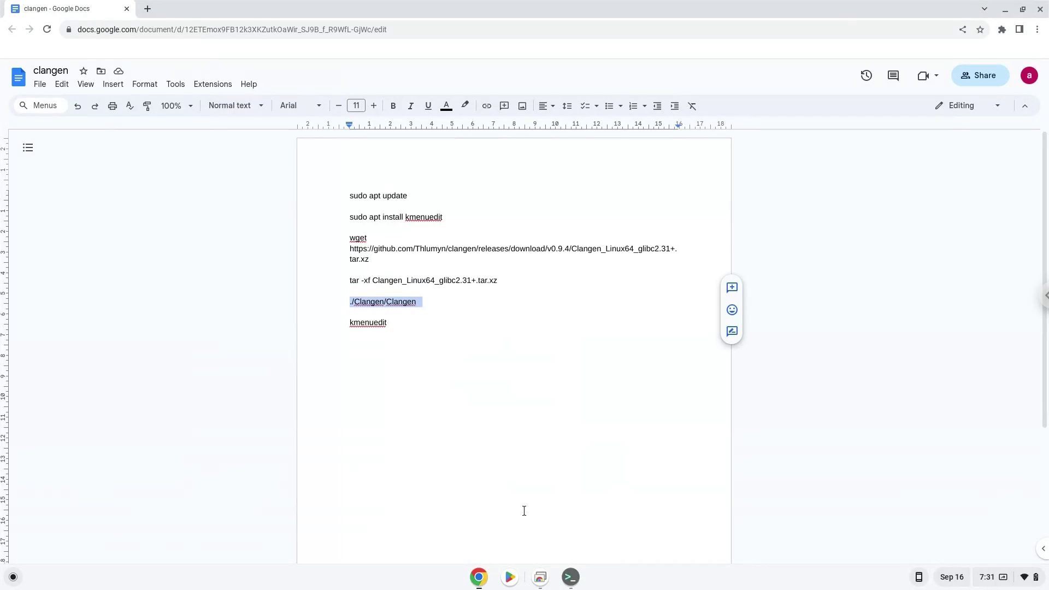
click(569, 576)
key(ctrl+shift+v)
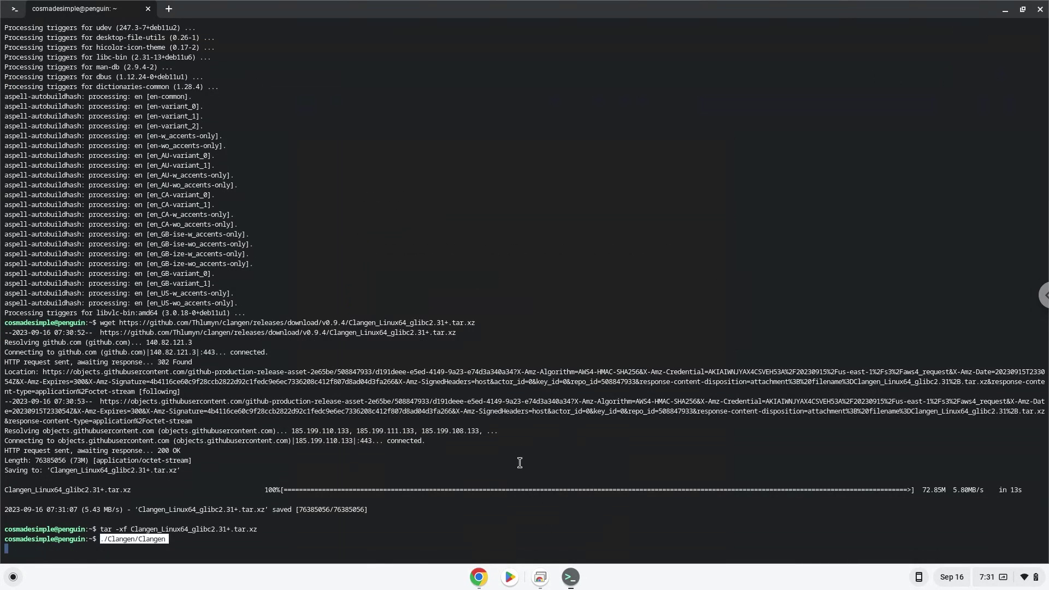
key(Return)
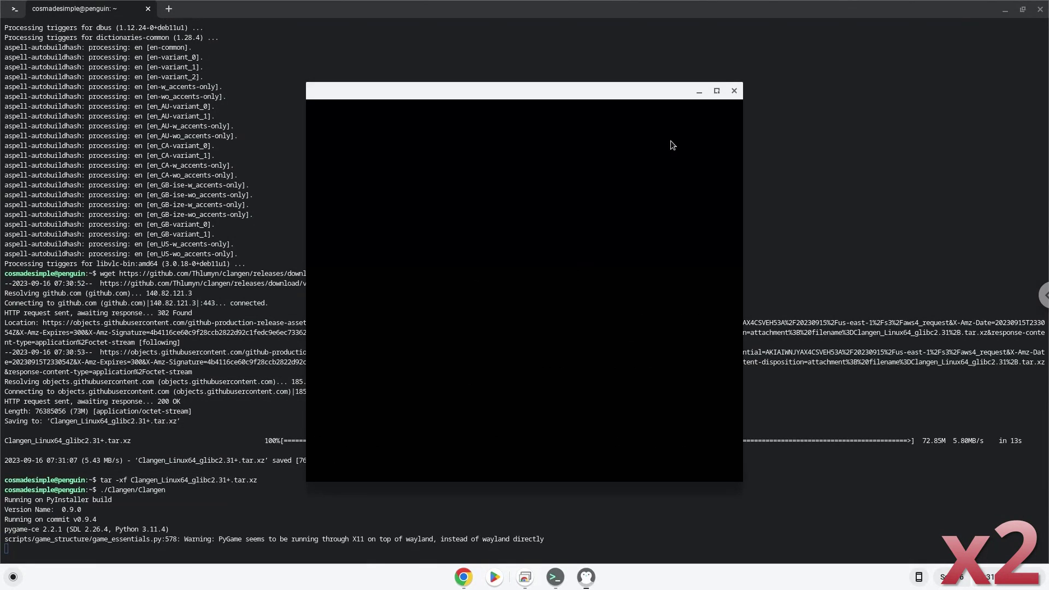
- Snap and restore the Clangen window, dismiss What's New, start a new clan, then quit
click(716, 89)
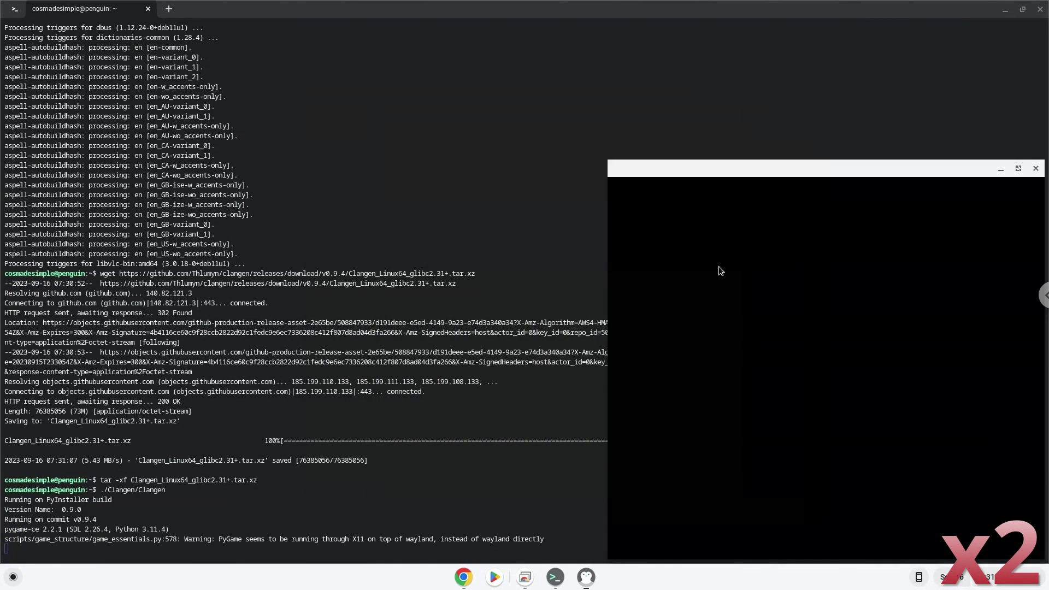
click(1020, 167)
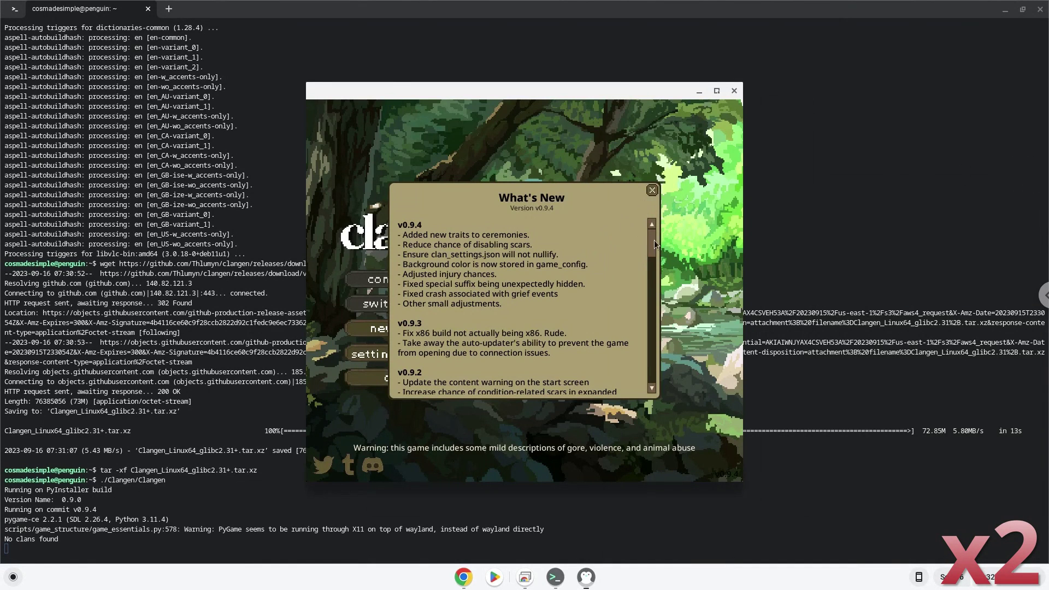
click(653, 190)
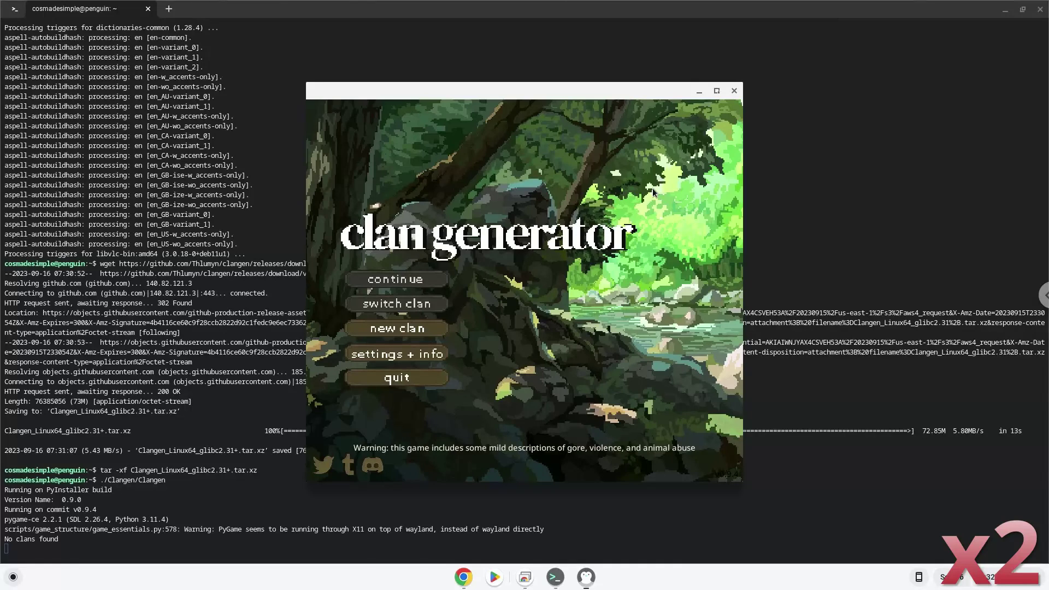
click(397, 328)
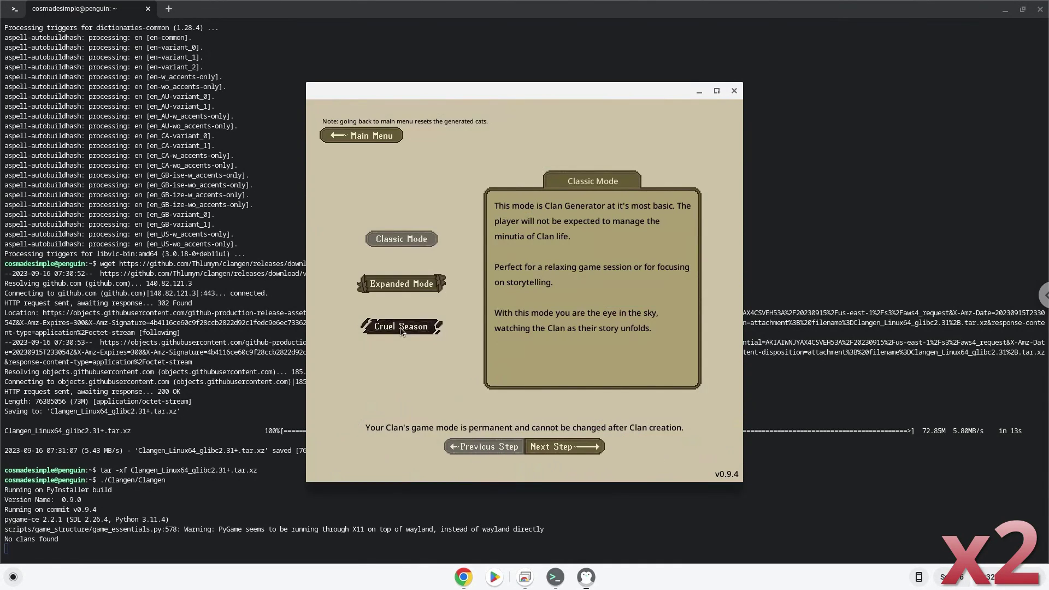
click(734, 91)
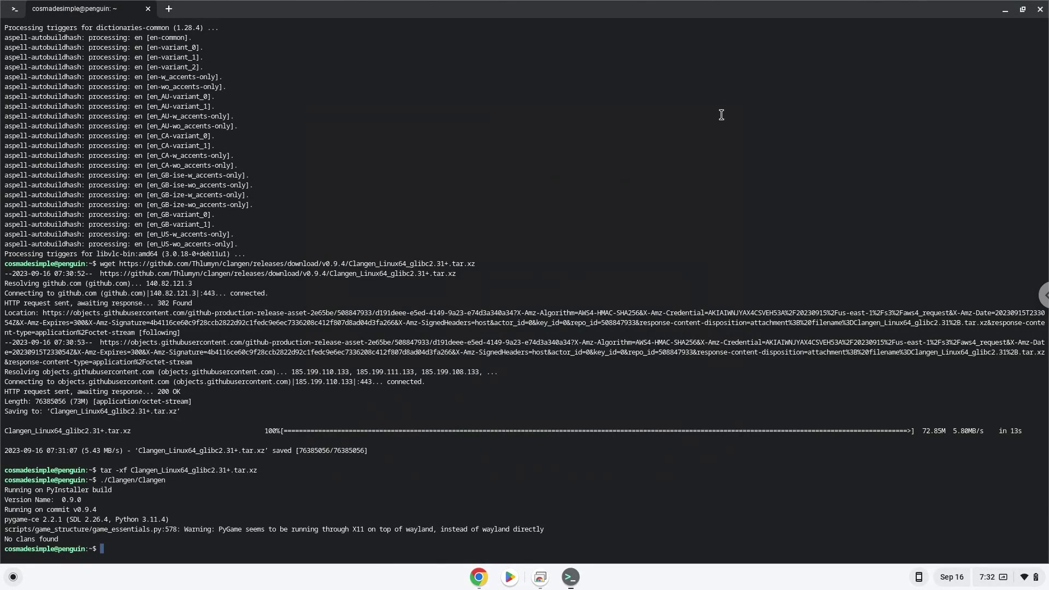
- Copy the word kmenuedit from the notes and run it in Terminal to open the KDE Menu Editor
click(478, 578)
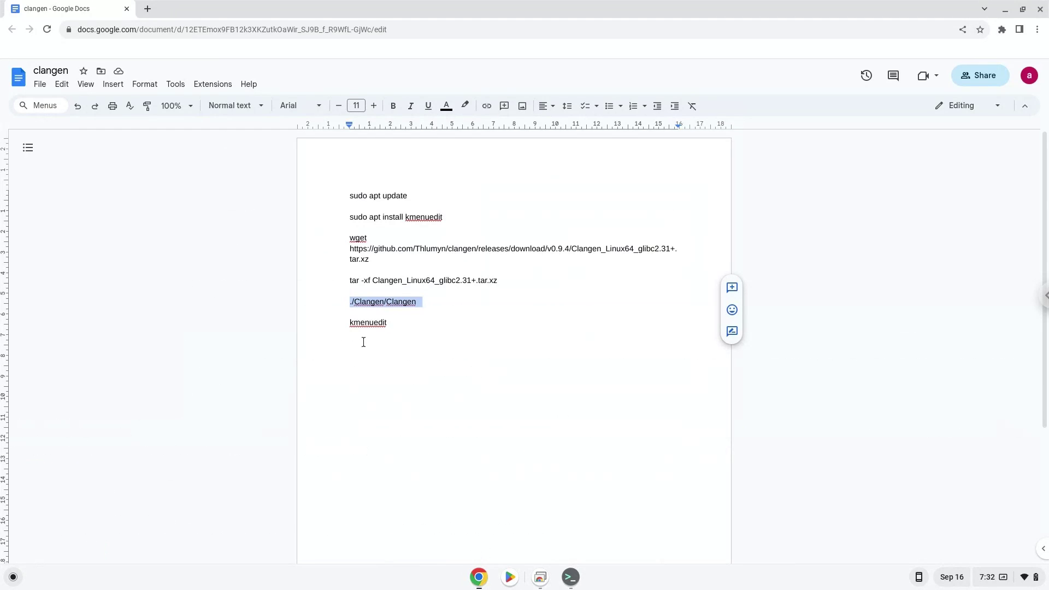
double_click(366, 323)
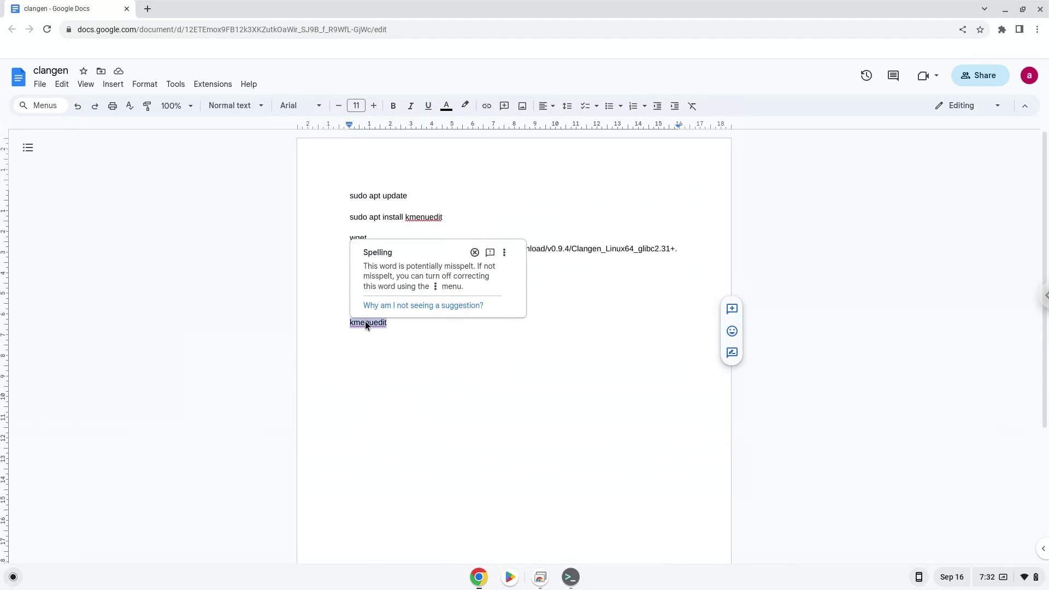
right_click(365, 323)
click(398, 304)
click(570, 577)
key(ctrl+shift+v)
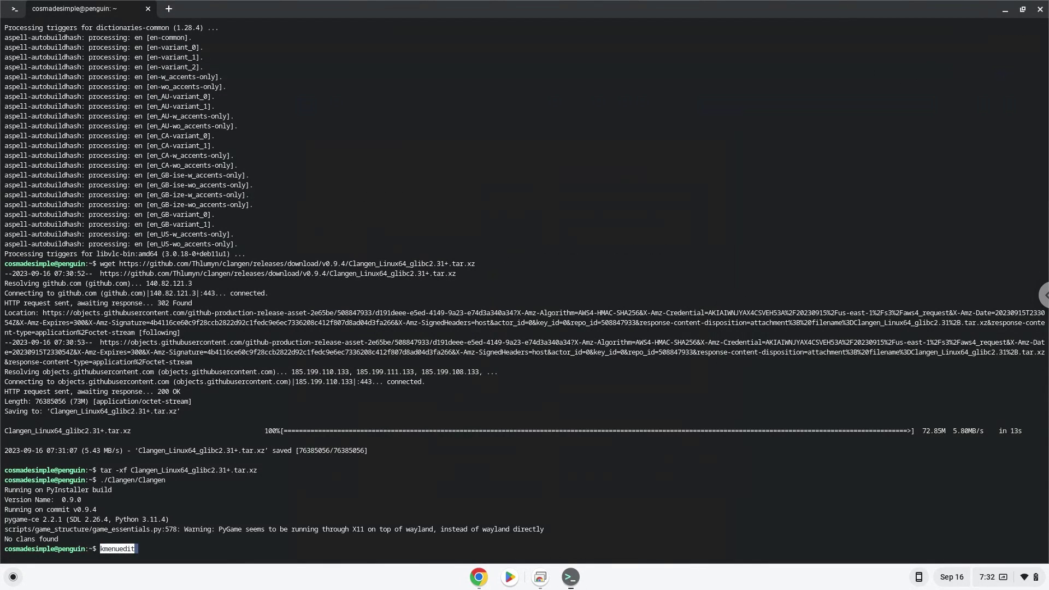
key(Return)
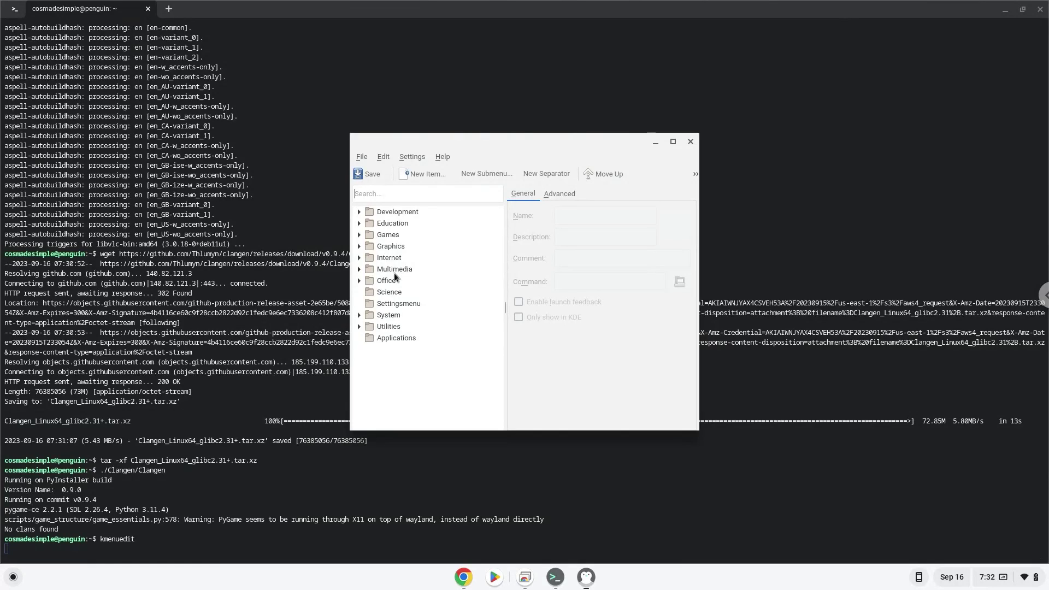
- Add a new menu item named 'Clangen' under the Development category
click(394, 213)
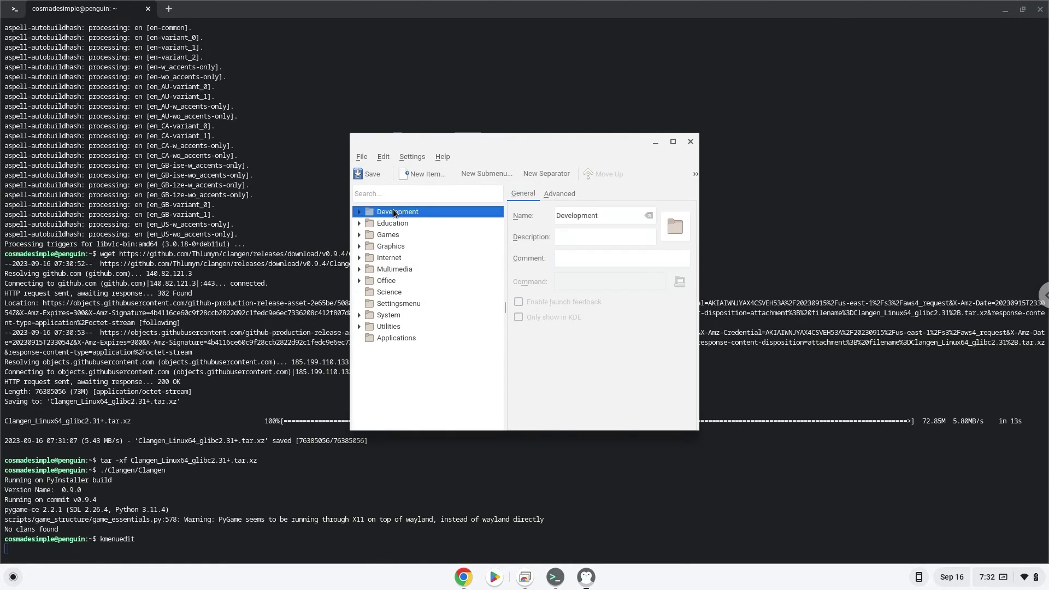
click(408, 180)
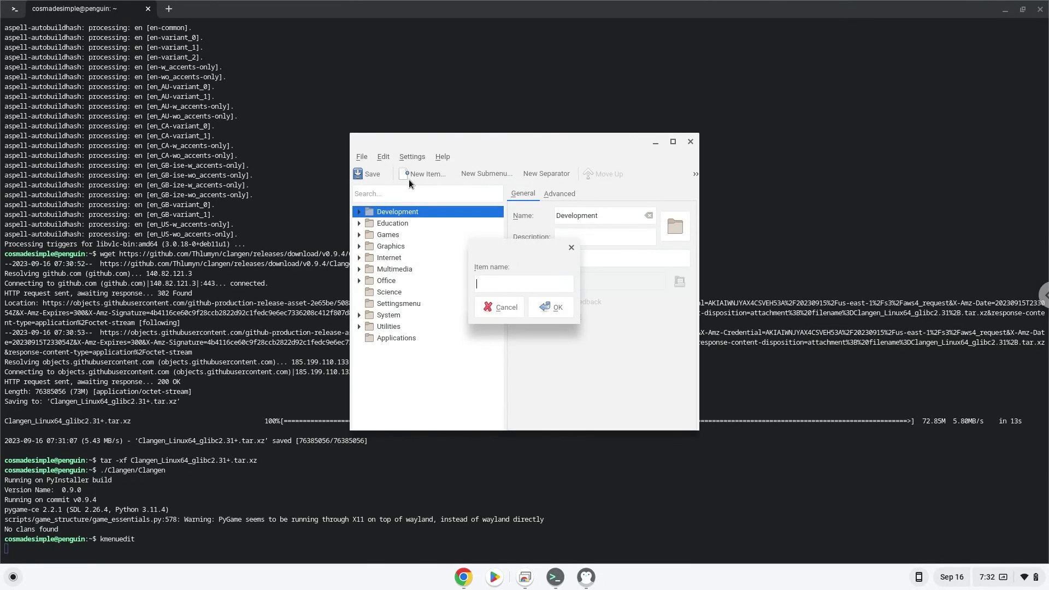
text(Clangen)
click(541, 307)
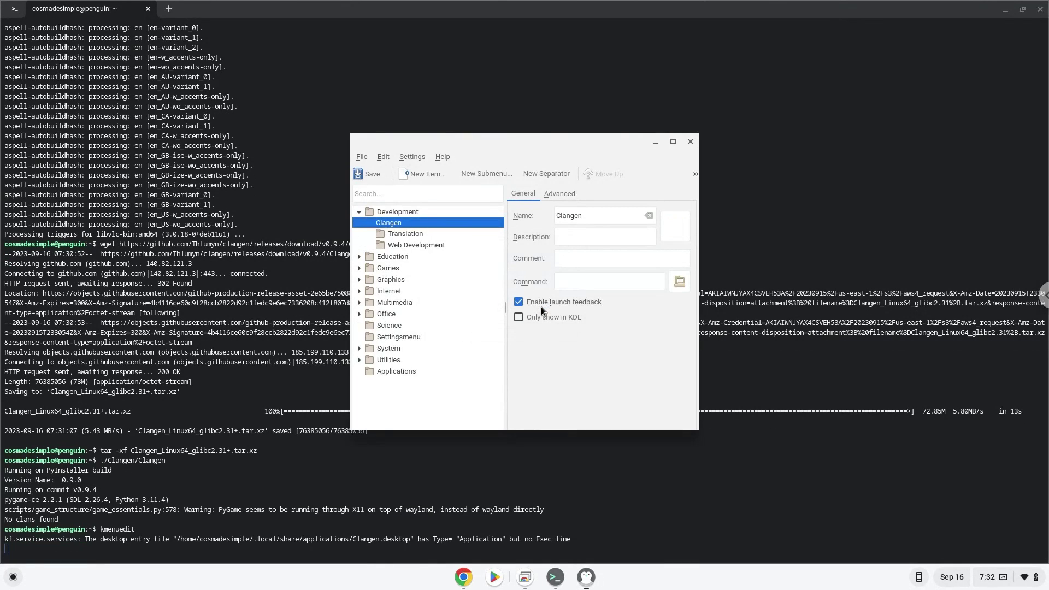
- Set the Clangen entry's command to the Clangen executable in the Clangen folder, then save the menu
click(679, 282)
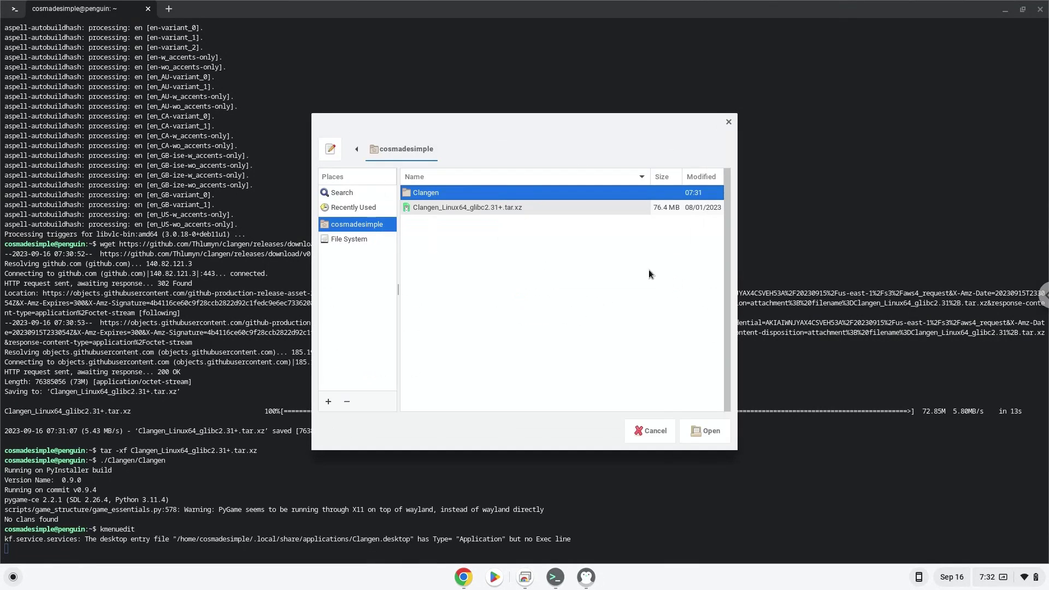
double_click(429, 195)
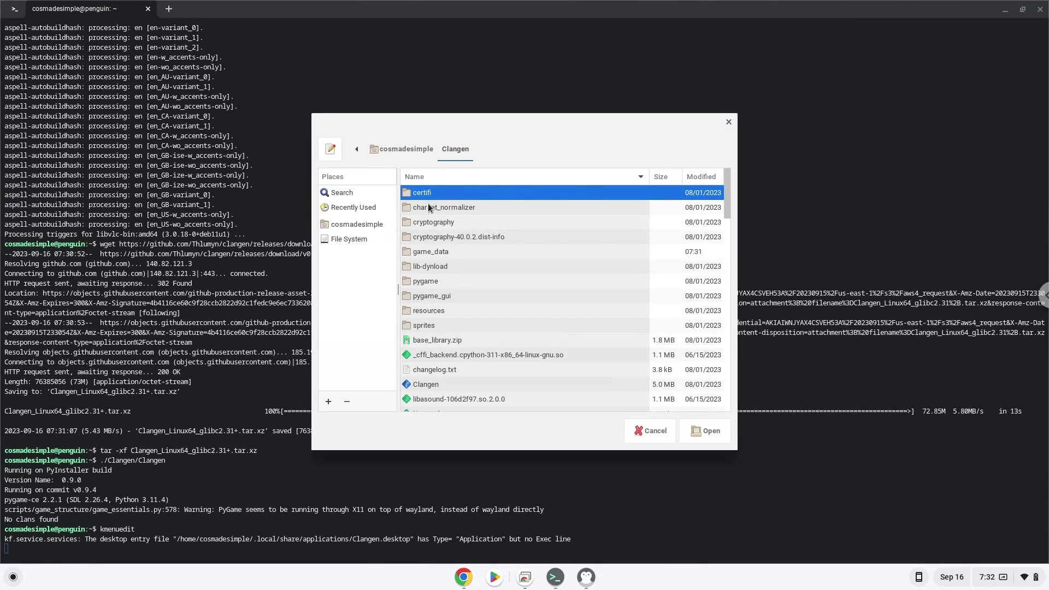
click(426, 385)
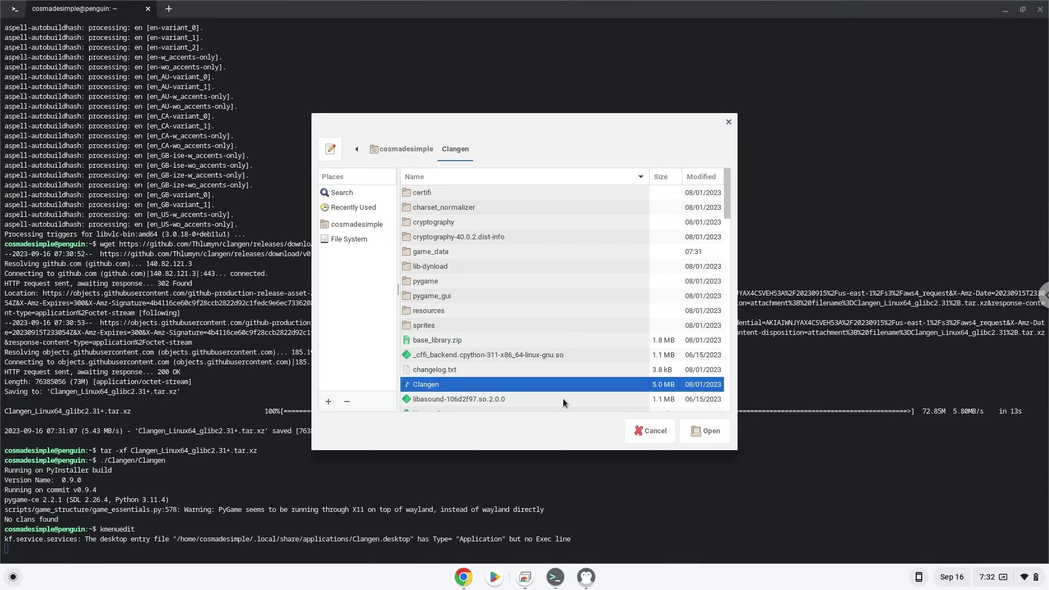
click(688, 433)
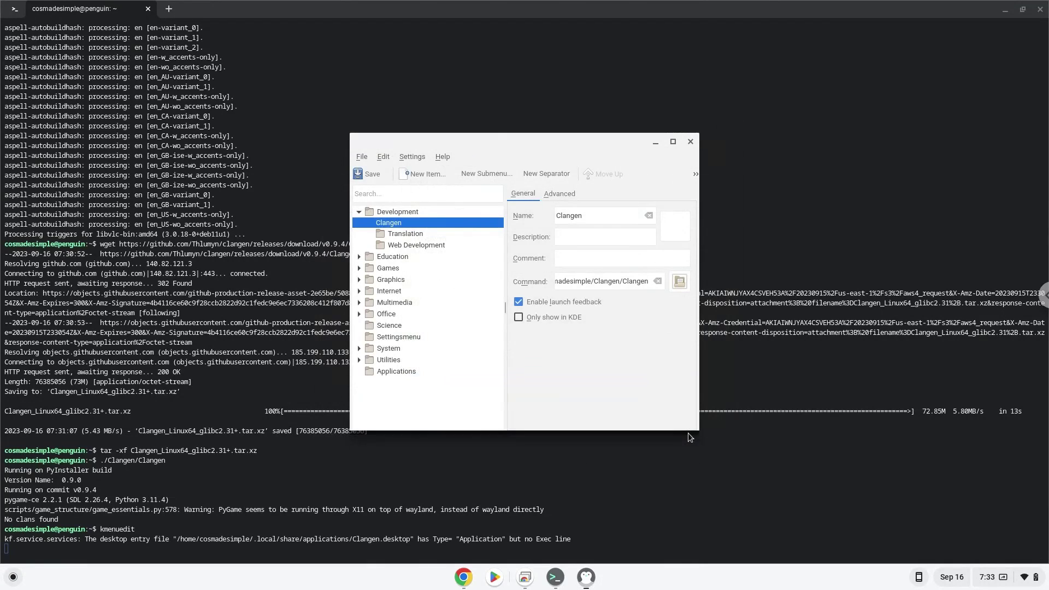
click(368, 179)
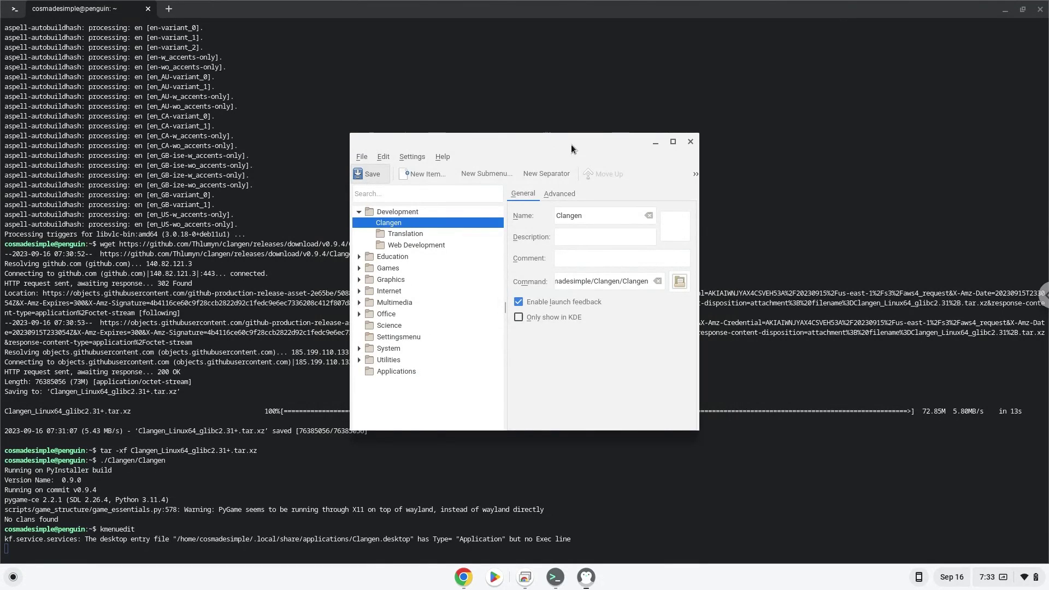
- Close the menu editor and the Terminal window, then minimize the Google Docs notes window
click(691, 142)
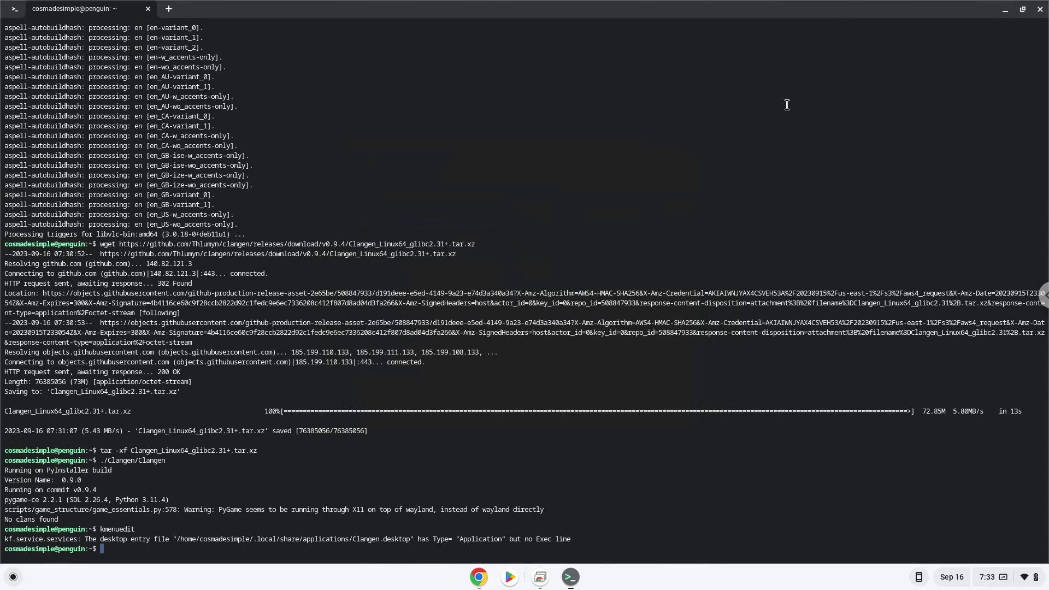
click(1040, 11)
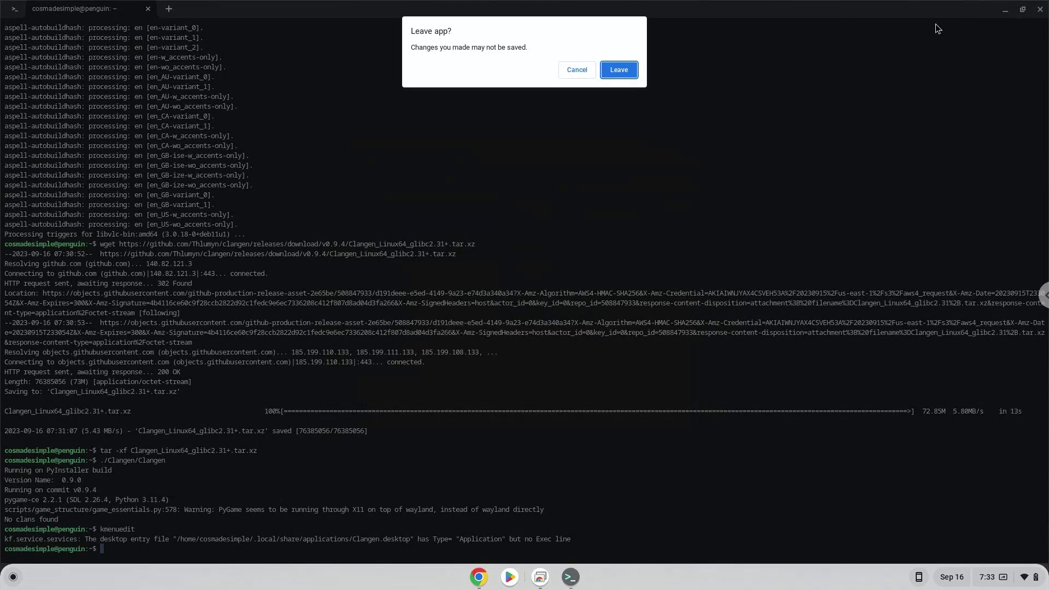
click(619, 70)
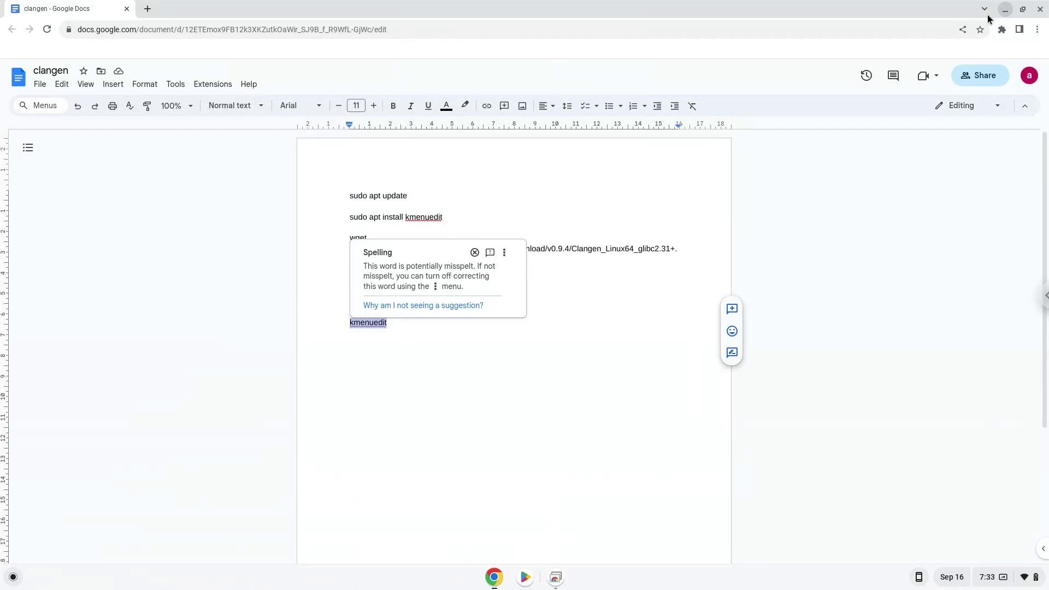
key(alt+minus)
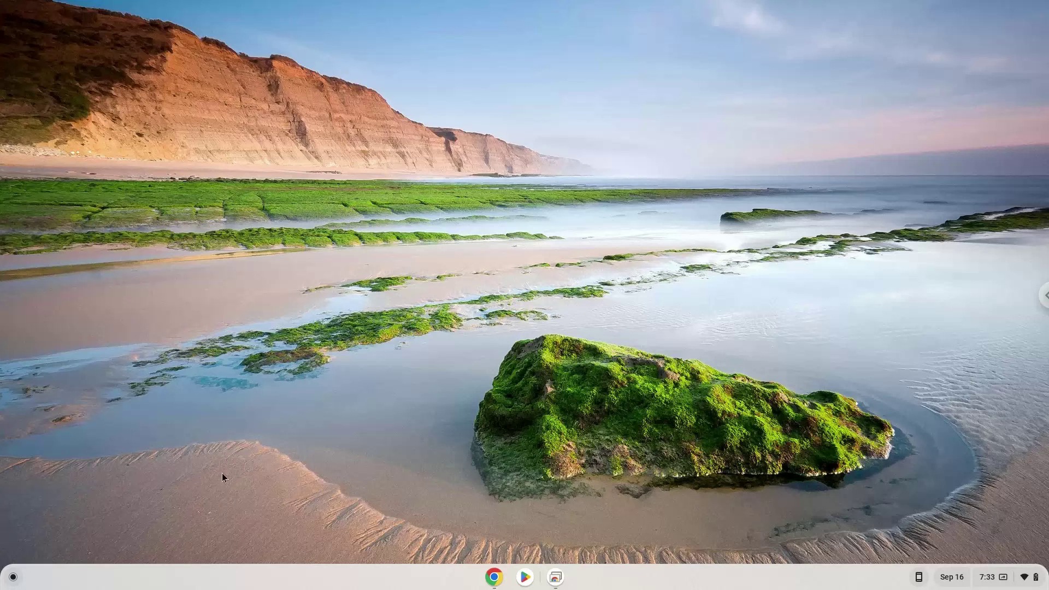
- Launch Clangen from its new entry in the ChromeOS app launcher
click(12, 578)
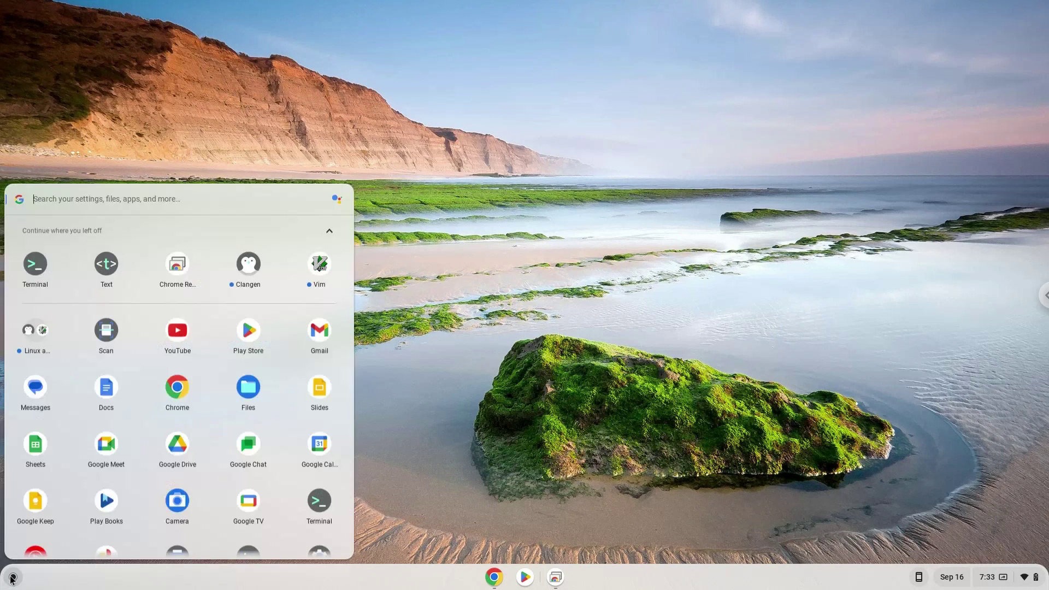
click(250, 264)
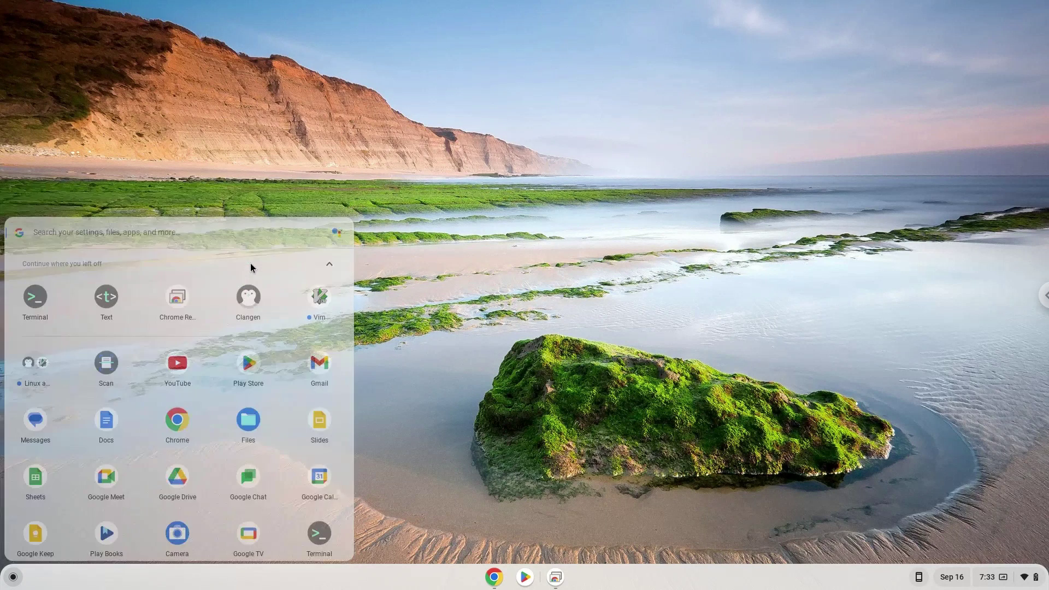